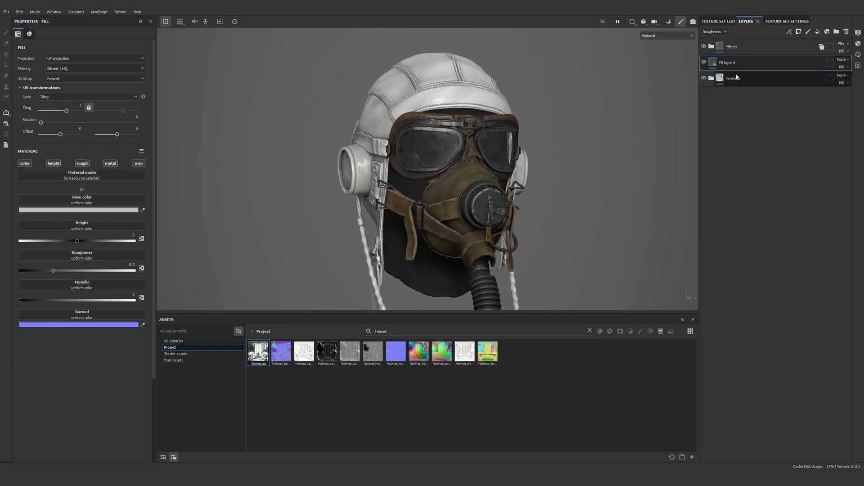
Create a folder named Enviromental Wear above the Materials folder and delete Fill layer 6
key("ctrl+g")
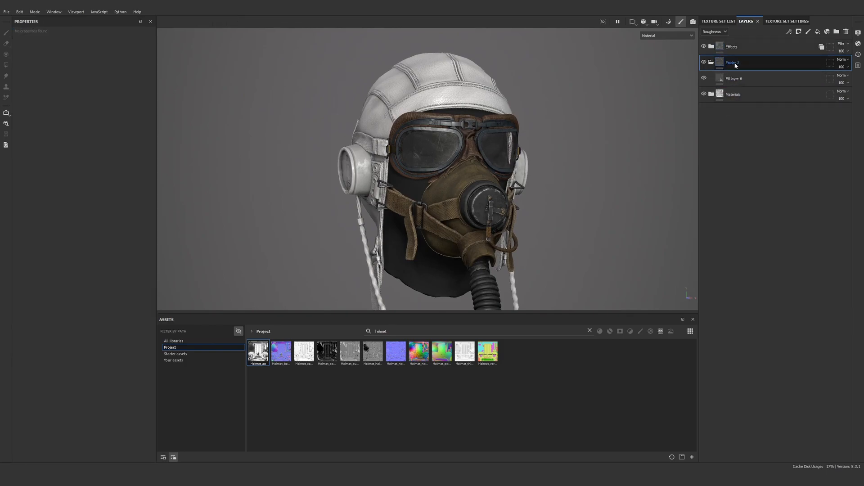
double_click(734, 63)
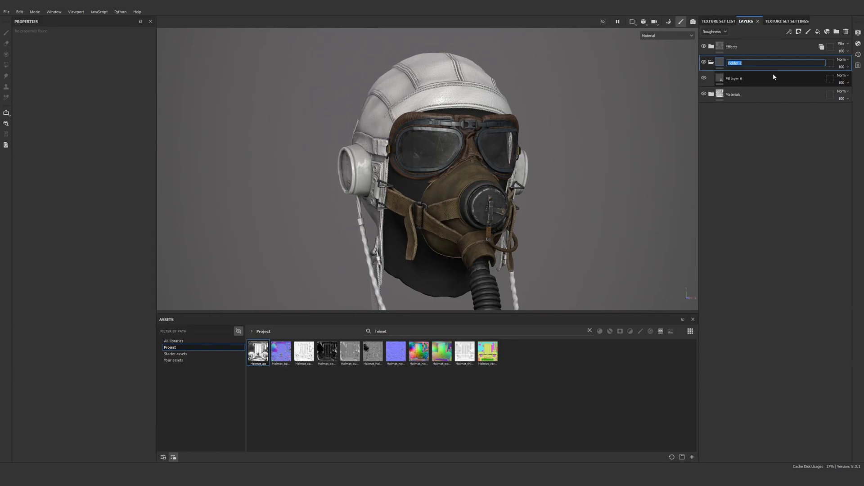
type("Enviromental Wear")
key("Return")
left_click(773, 77)
key("Delete")
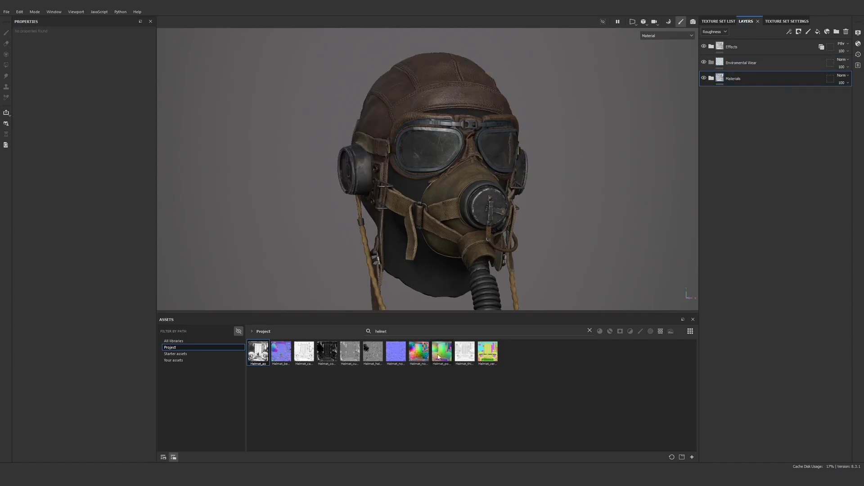
Clear the asset search and show the assets from all libraries
left_click(589, 331)
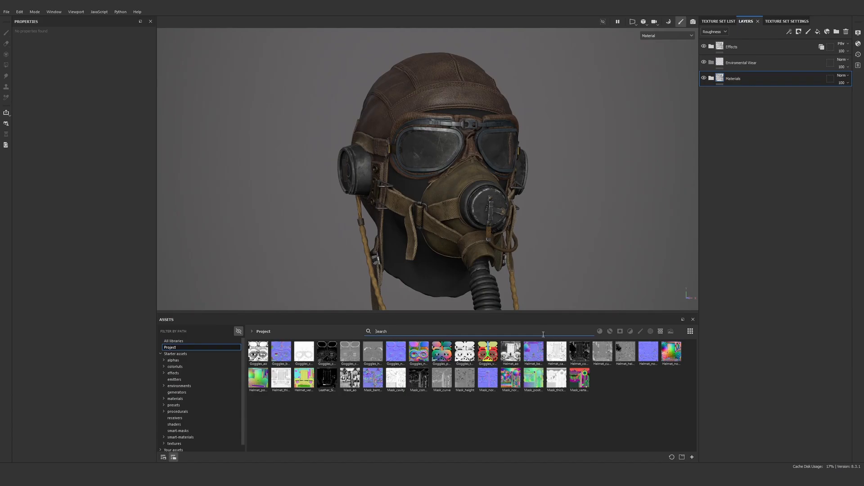
left_click(193, 360)
left_click(184, 348)
left_click(174, 341)
left_click(429, 332)
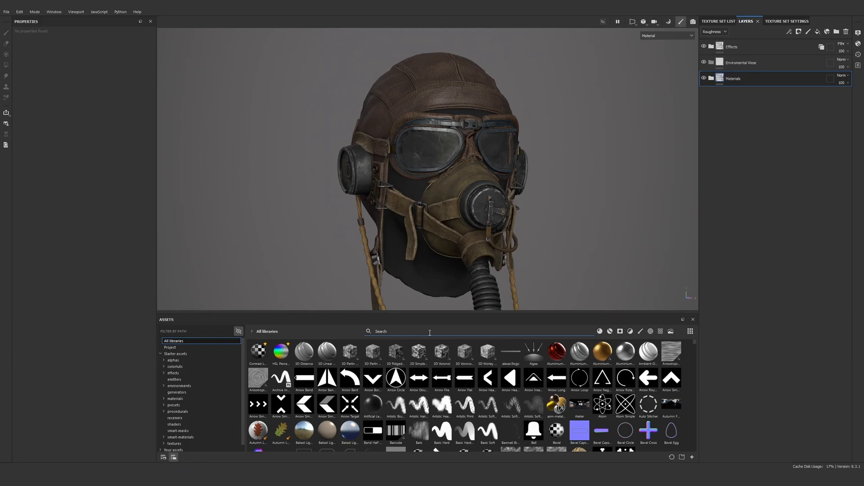
Browse the available filters, smart materials and smart masks in the asset library
left_click(630, 331)
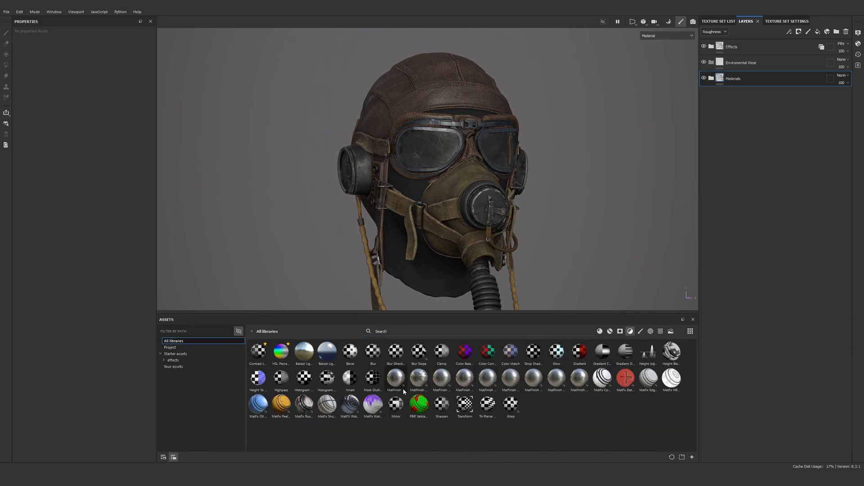
left_click(609, 331)
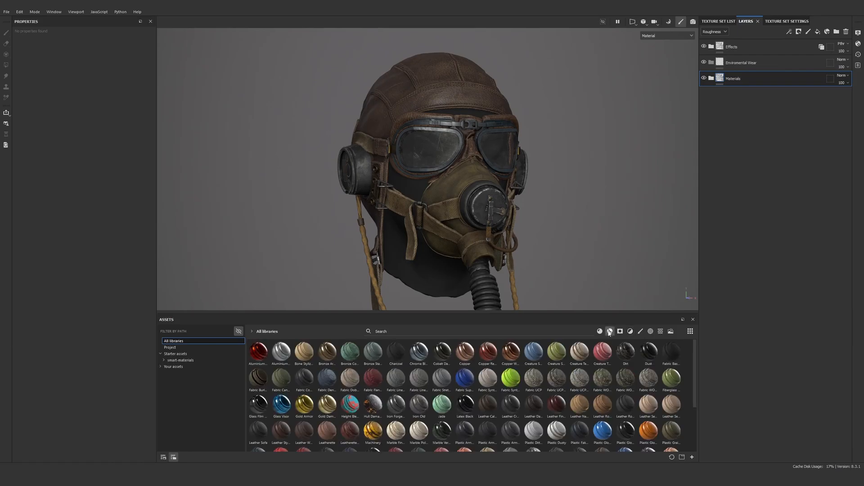
left_click(619, 332)
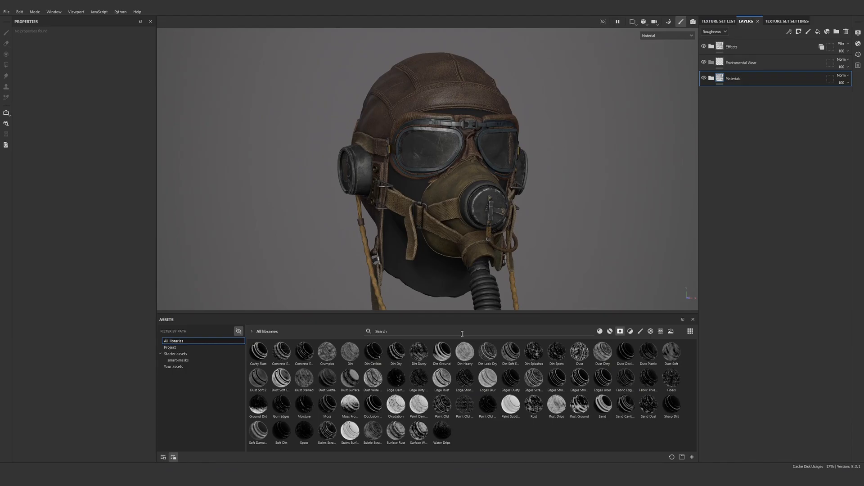
Search the smart materials for "preset" and add Preset - Smart Material inside the Enviromental Wear folder
left_click(609, 331)
left_click(543, 332)
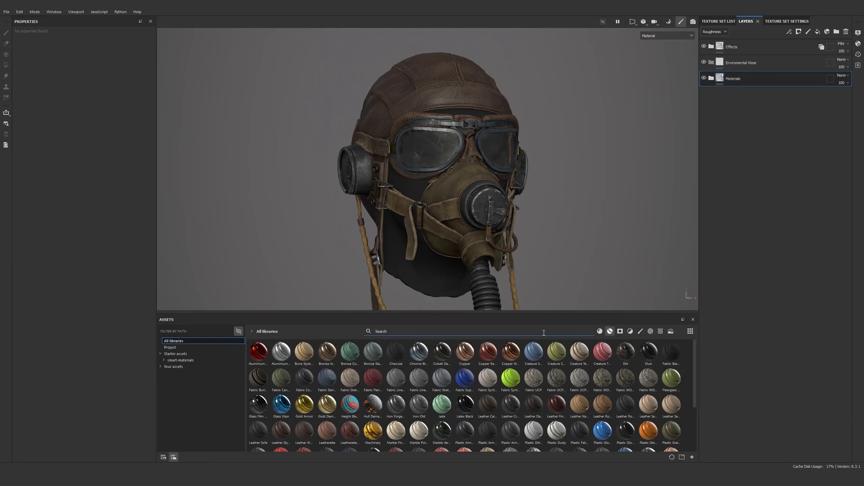
type("preset")
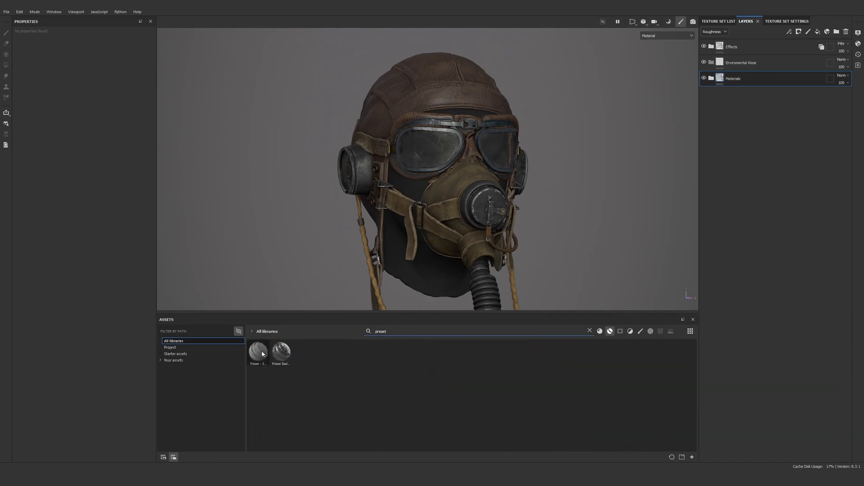
left_click_drag(261, 356, 745, 62)
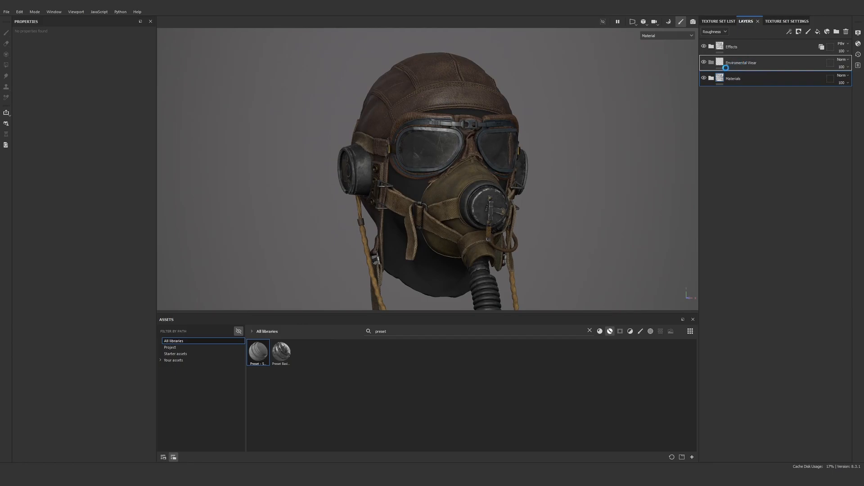
Set the base color of the fill layer in the preset's Base folder to red 6C1414 and inspect the helmet
scroll(448, 141, "up", 3)
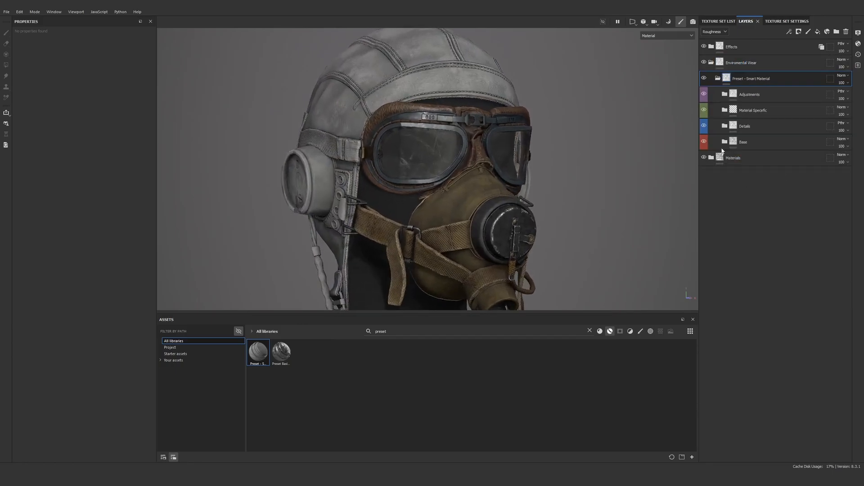
left_click(725, 142)
left_click(745, 302)
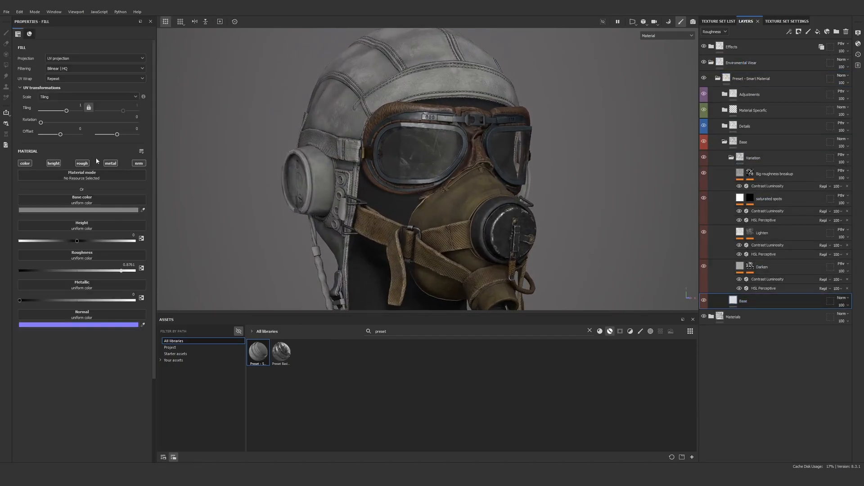
left_click(90, 209)
left_click(209, 278)
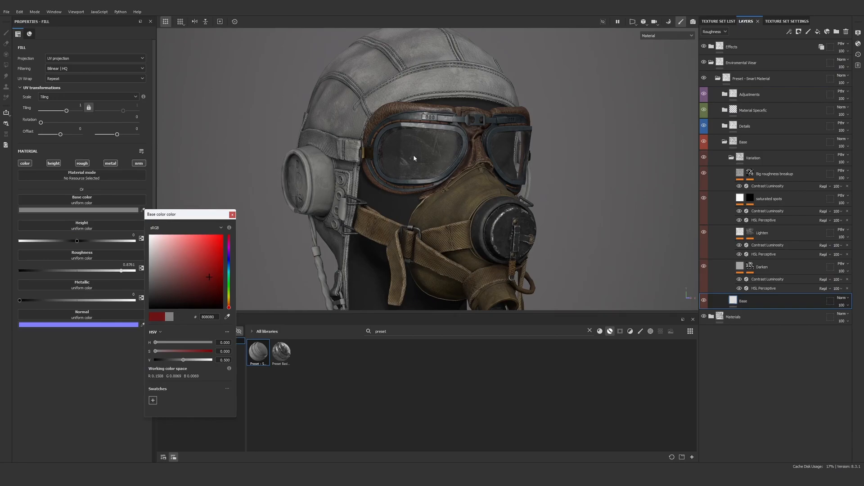
left_click_drag(390, 139, 437, 148, "alt")
middle_click_drag(340, 150, 404, 171, "alt")
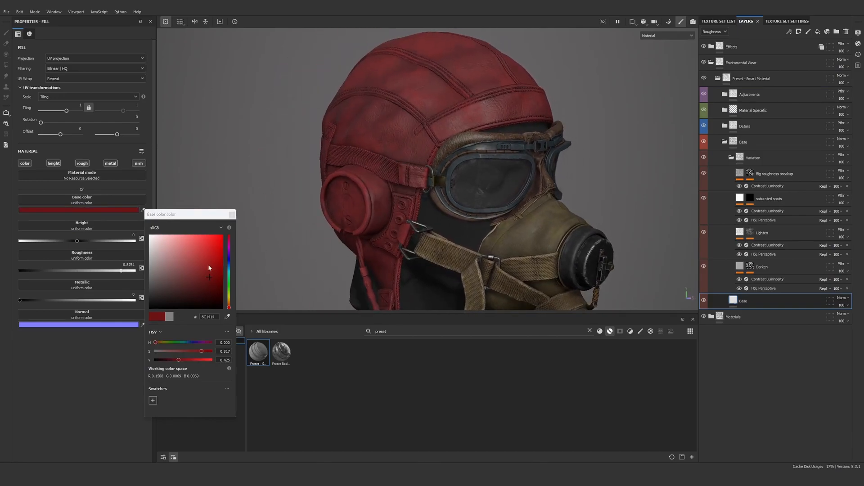
Try brighter and darker reds on the Base fill layer and settle on dark red 320808
left_click(203, 259)
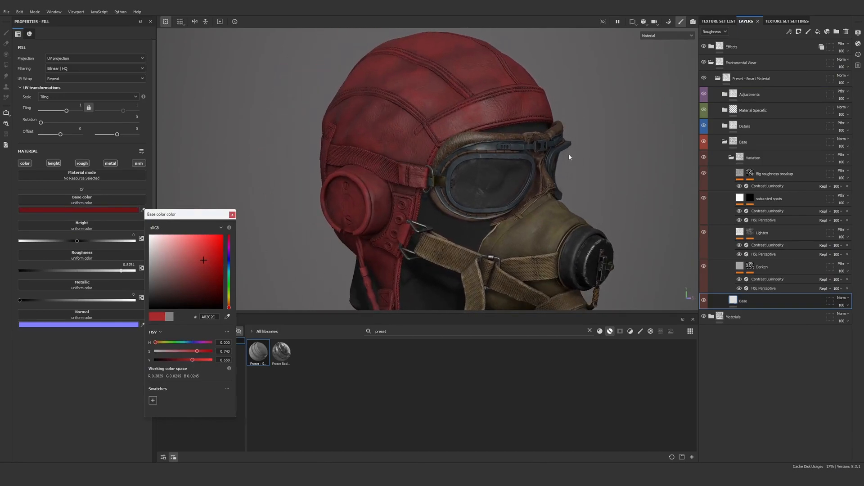
right_click_drag(443, 93, 464, 136, "alt")
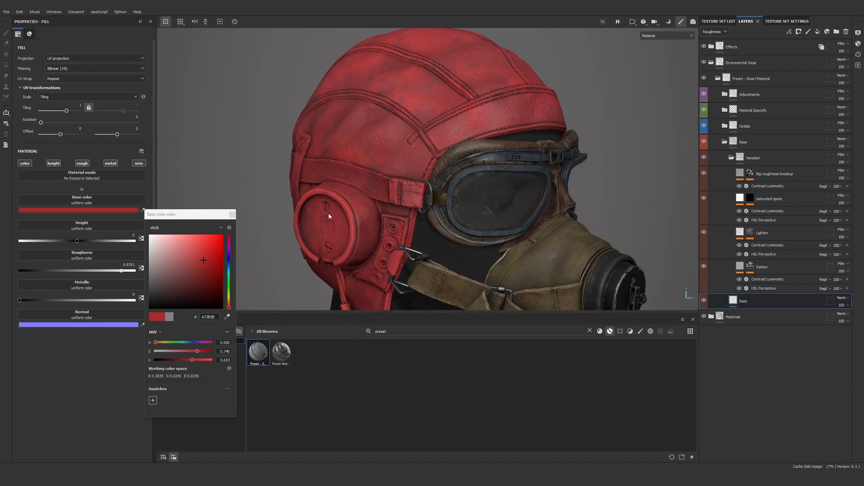
left_click(214, 299)
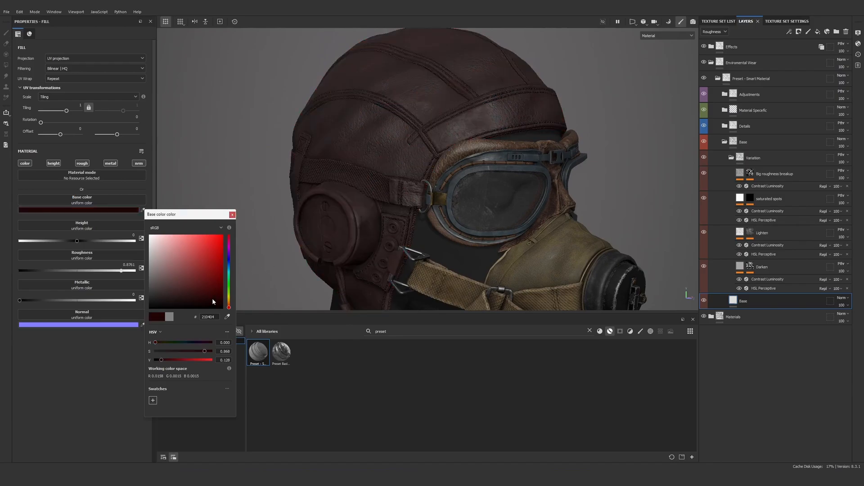
left_click_drag(211, 299, 210, 298)
left_click_drag(210, 296, 213, 284)
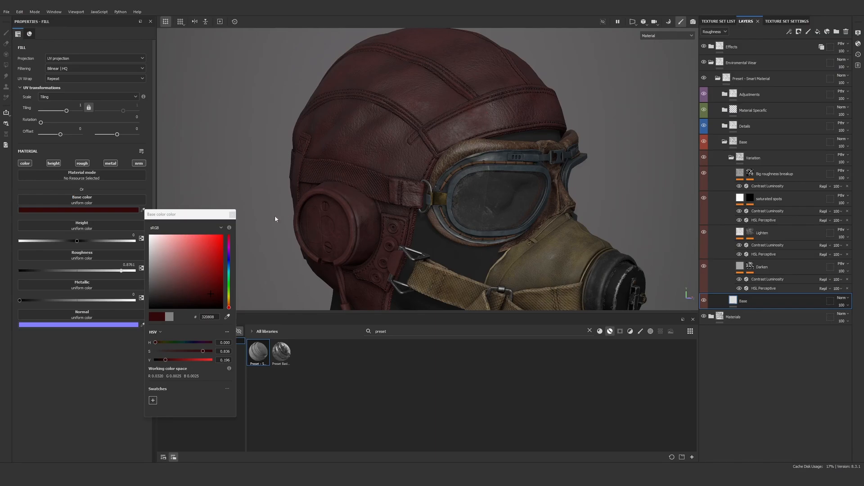
left_click(231, 215)
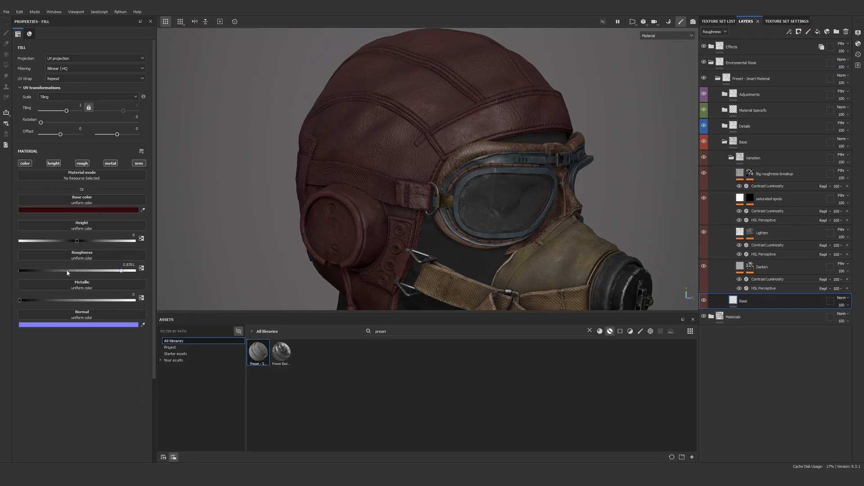
Test low and full roughness on the Base fill layer and settle on about 0.88
left_click_drag(66, 271, 63, 270)
left_click_drag(349, 180, 417, 163, "alt")
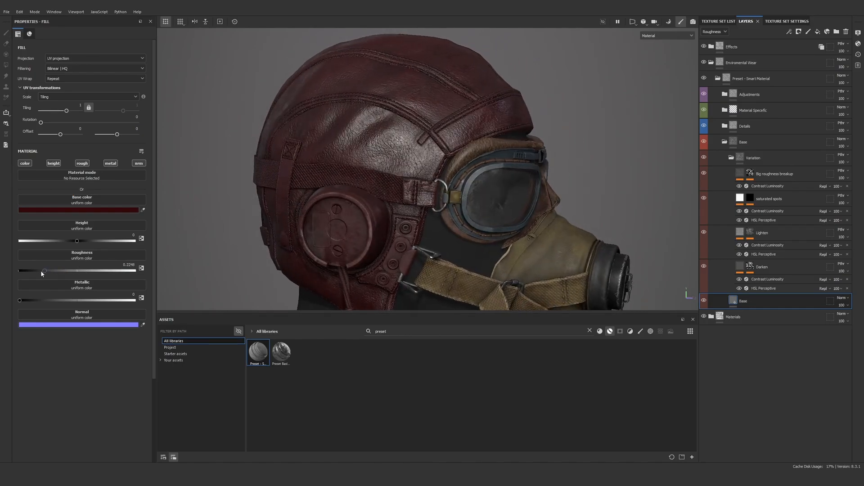
mouse_move(41, 270)
left_mouse_down()
mouse_move(34, 272)
mouse_move(161, 282)
left_mouse_up()
left_click_drag(585, 189, 504, 183, "alt")
scroll(501, 182, "up", 2)
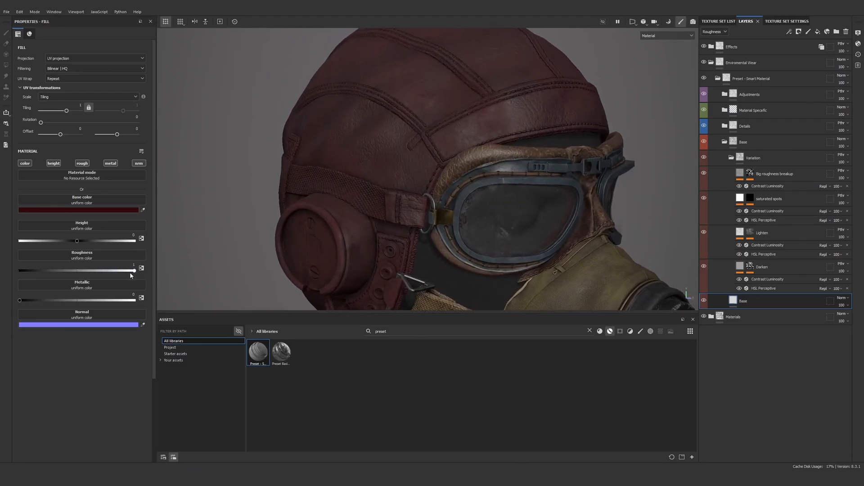
left_click_drag(130, 275, 122, 273)
right_click_drag(499, 159, 441, 147, "alt")
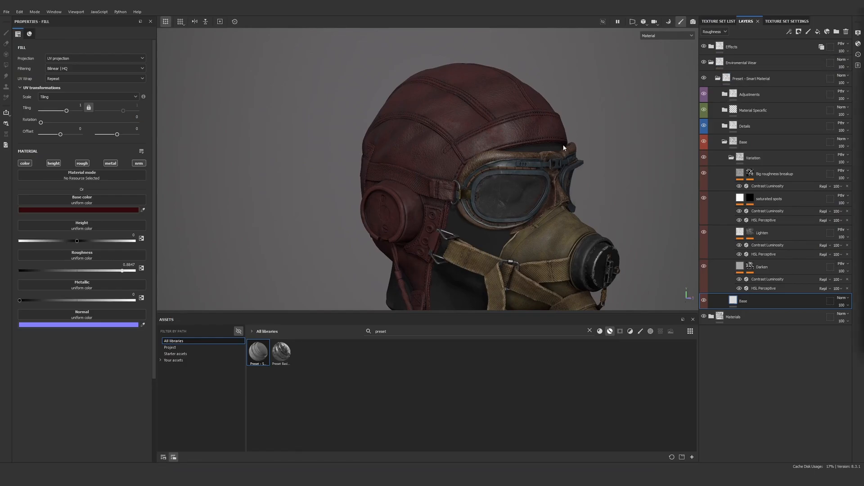
Expand the preset's Details folder and compare the helmet leather with the folder hidden and shown
left_click(725, 125)
left_click(769, 192)
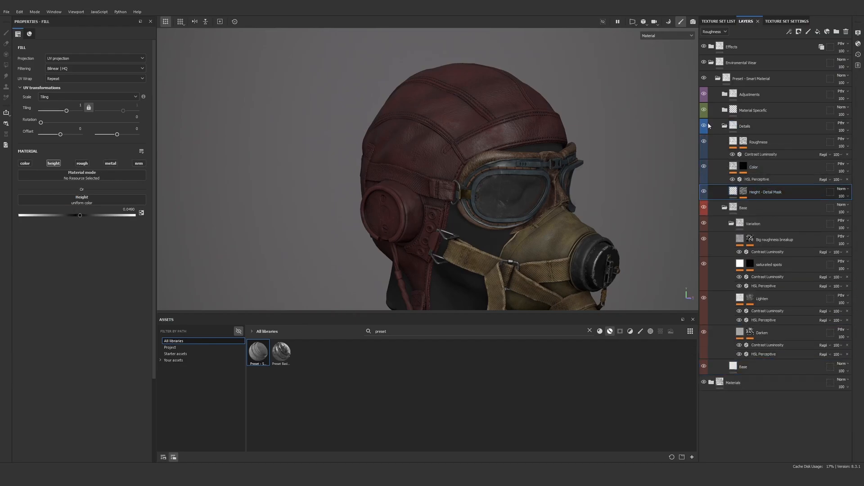
right_click_drag(521, 118, 545, 151, "alt")
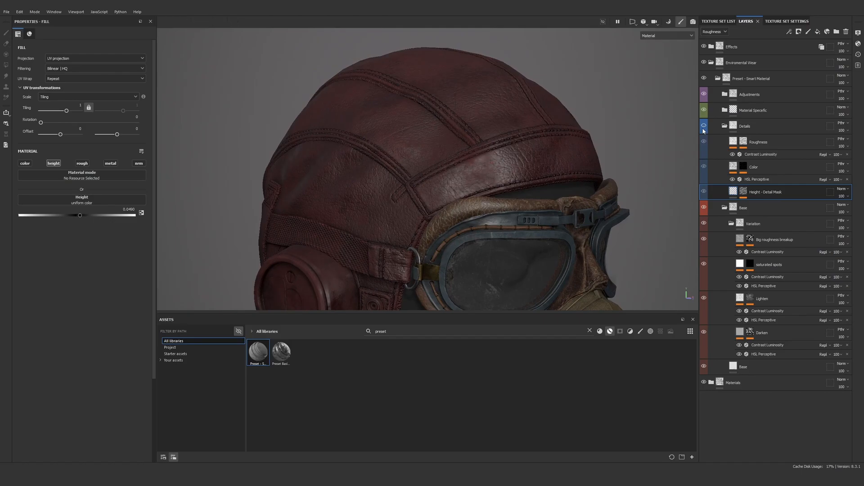
left_click_drag(477, 180, 599, 117, "alt")
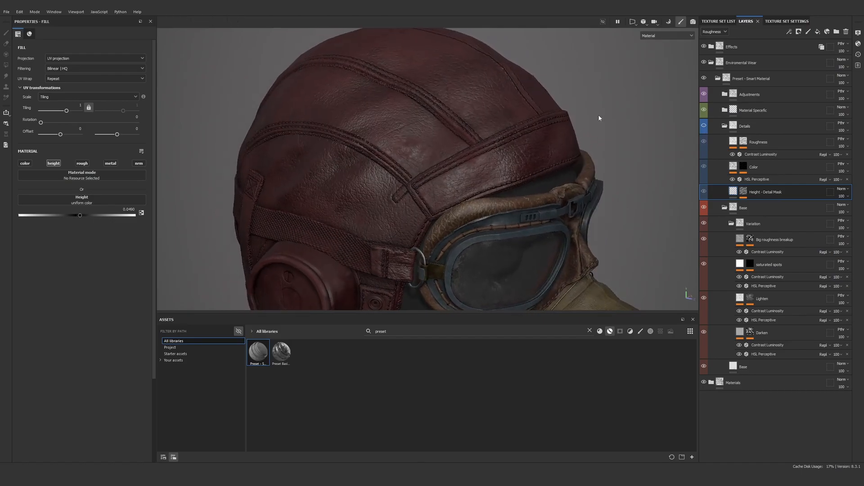
left_click(702, 125)
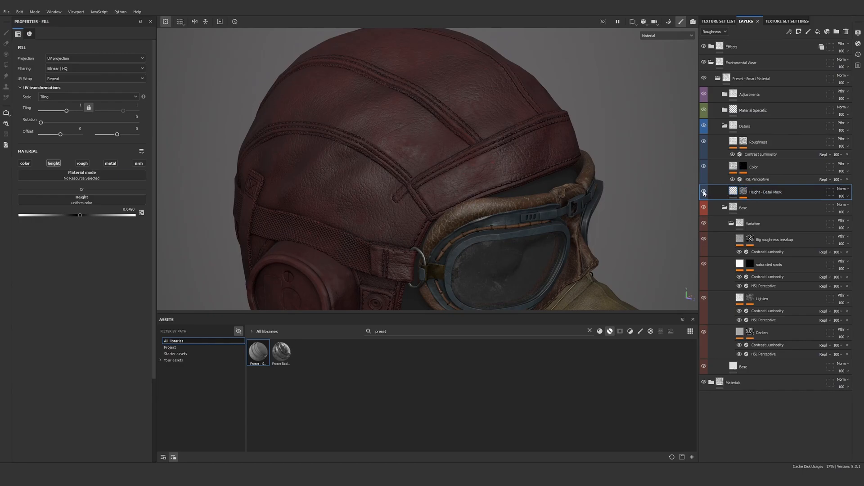
Replace the Clouds 3 texture in the Height - Detail Mask layer's mask with Moisture Noise
left_click(761, 167)
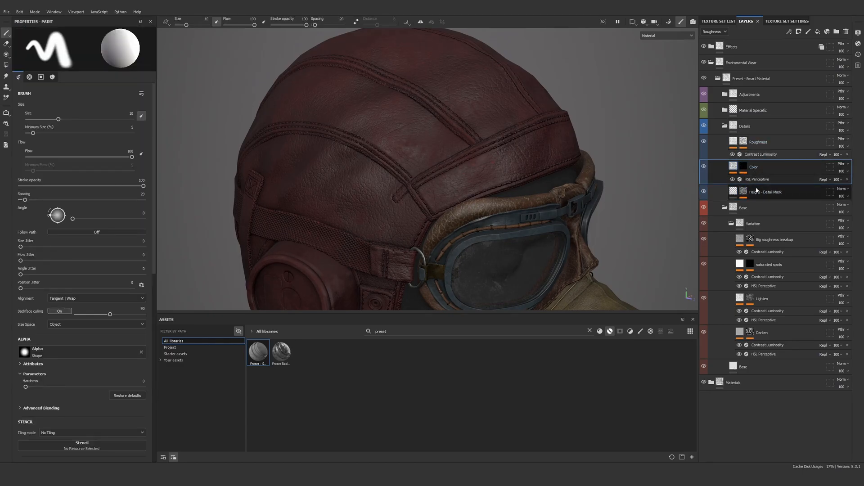
left_click(743, 193)
left_click(744, 193, "alt")
scroll(308, 220, "up", 3)
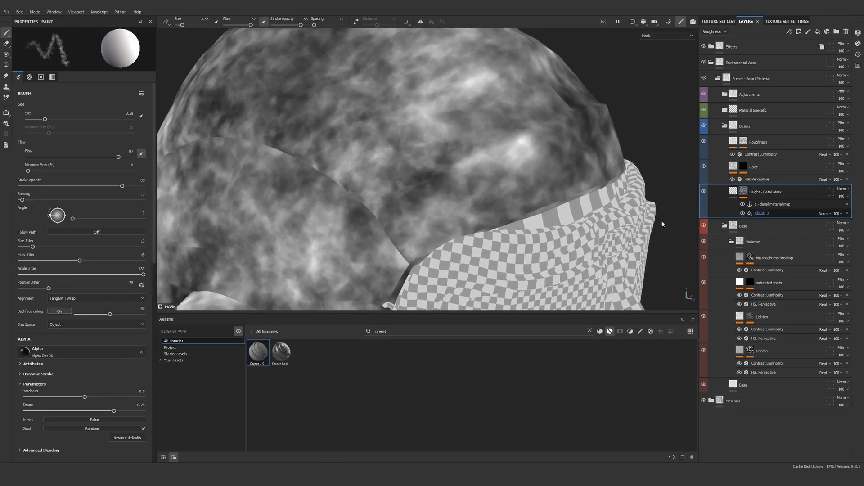
left_click(765, 213)
left_click(86, 165)
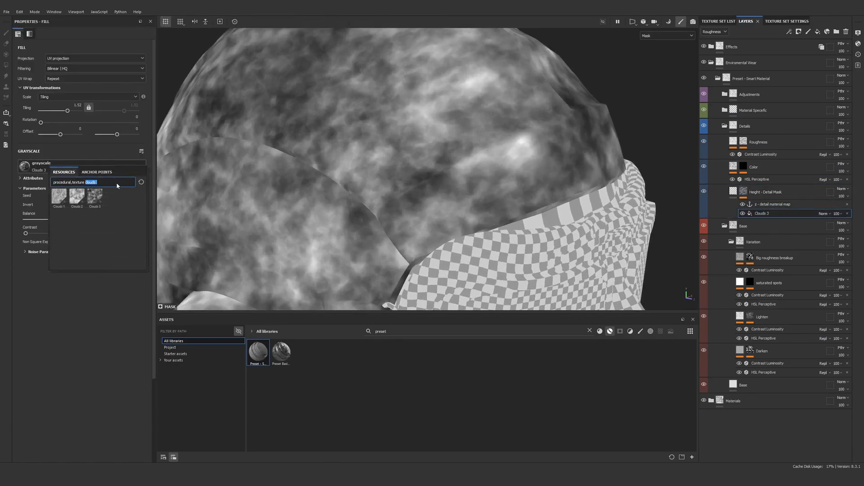
type("moist")
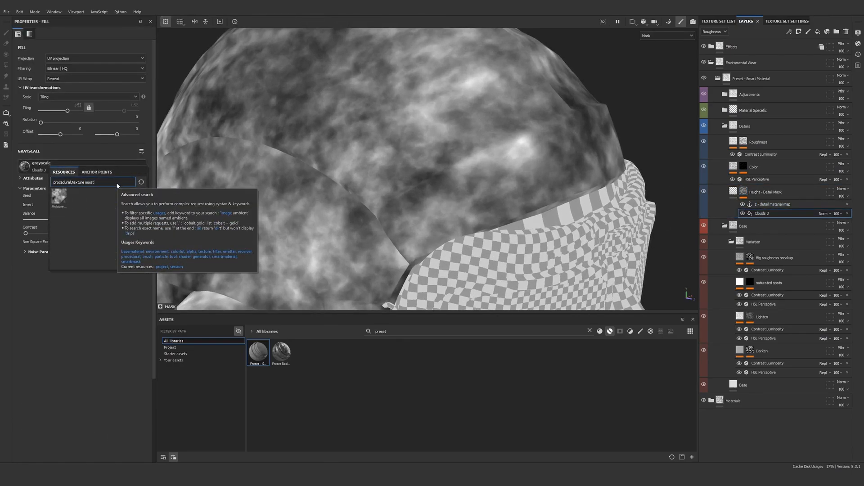
left_click(58, 196)
Set the Moisture Noise tiling to about 21.76 and contrast to 0.5, and inspect the result in the material view
left_click_drag(72, 233, 122, 234)
left_click_drag(67, 110, 78, 111)
left_click(85, 233)
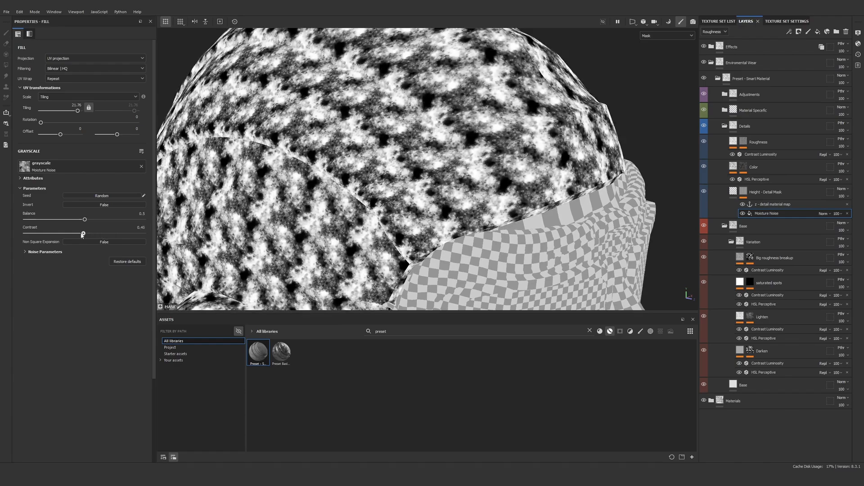
key("m")
left_click_drag(481, 162, 524, 159, "alt")
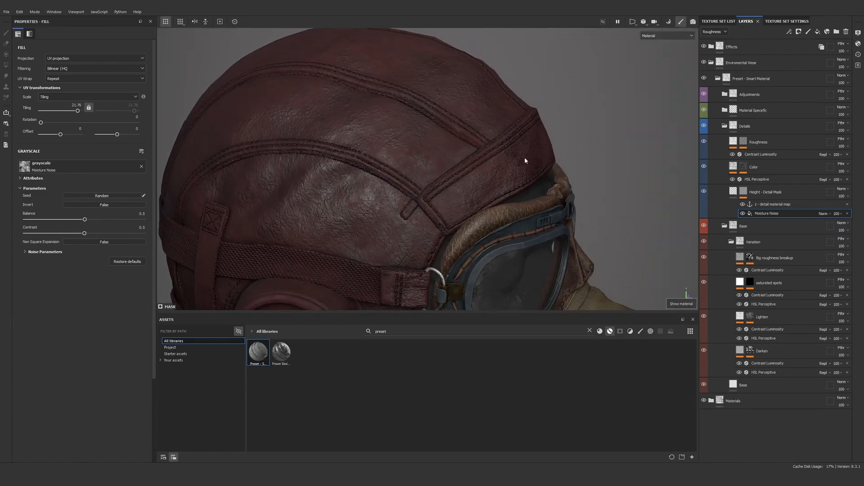
right_click_drag(525, 159, 440, 118, "alt")
left_click_drag(439, 117, 483, 163, "alt")
right_click_drag(483, 163, 517, 192, "alt")
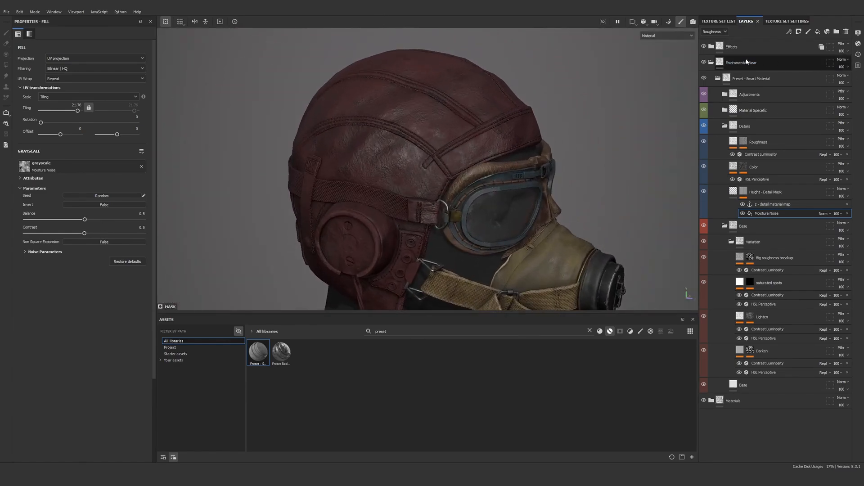
Collapse the preset smart material folder and rename it Blood
left_click(717, 78)
double_click(746, 80)
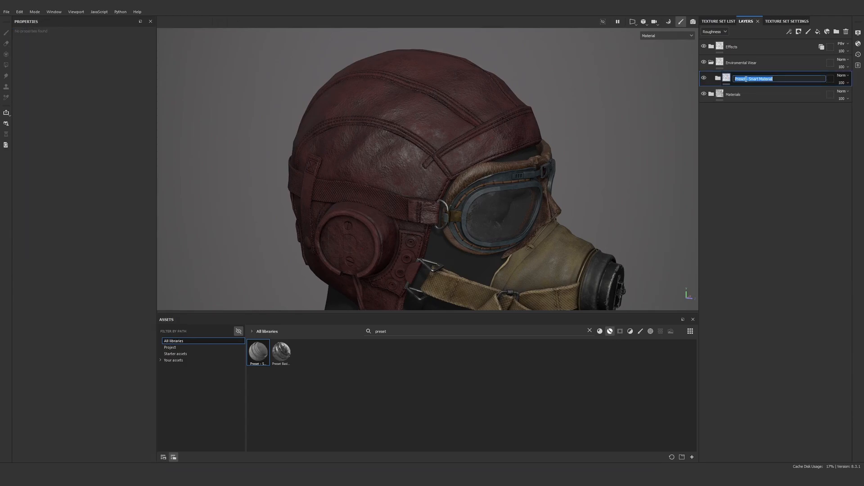
type("Blood")
key("Return")
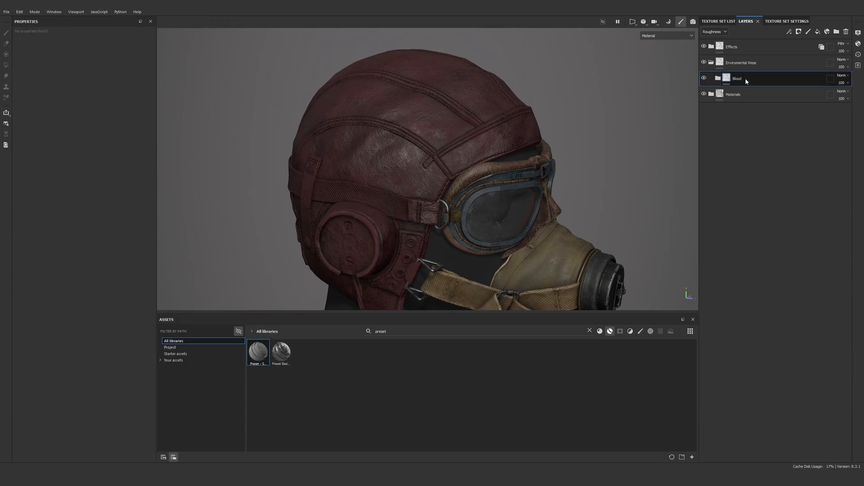
Add a black mask to the Blood folder, fill it with the Moisture Noise texture and display the mask
right_click(760, 85)
left_click(774, 90)
left_click(789, 31)
left_click(805, 57)
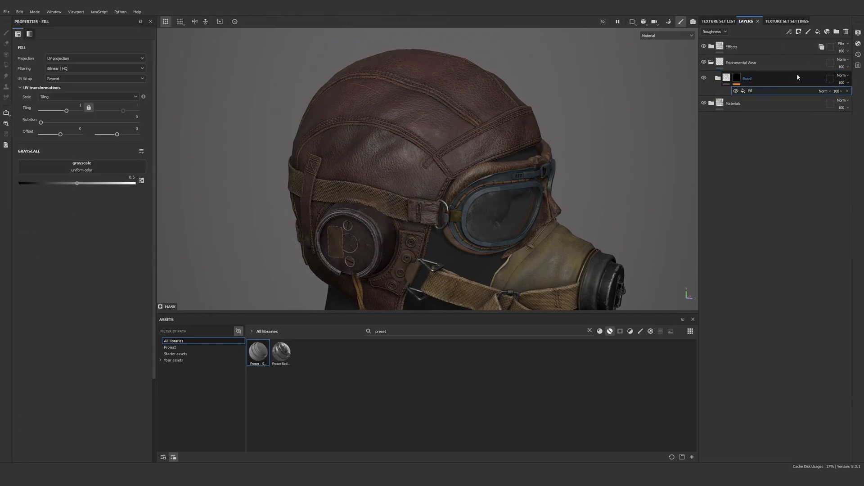
left_click(91, 169)
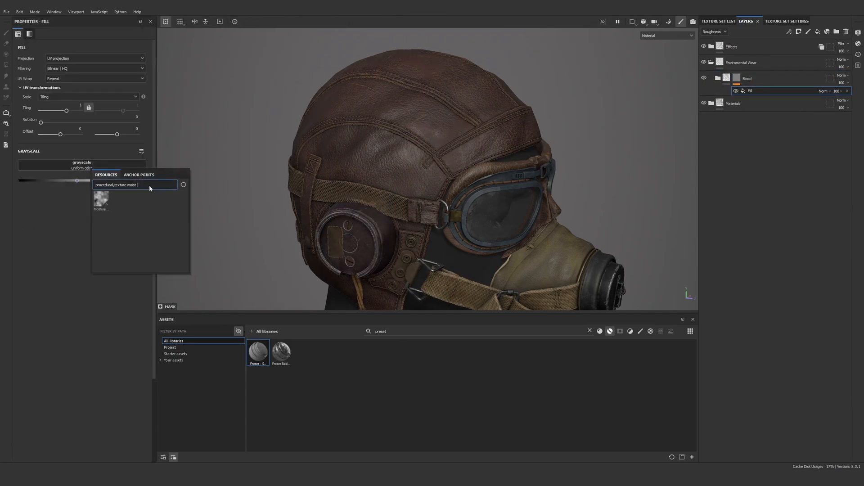
left_click(102, 198)
middle_click_drag(374, 134, 416, 133, "alt")
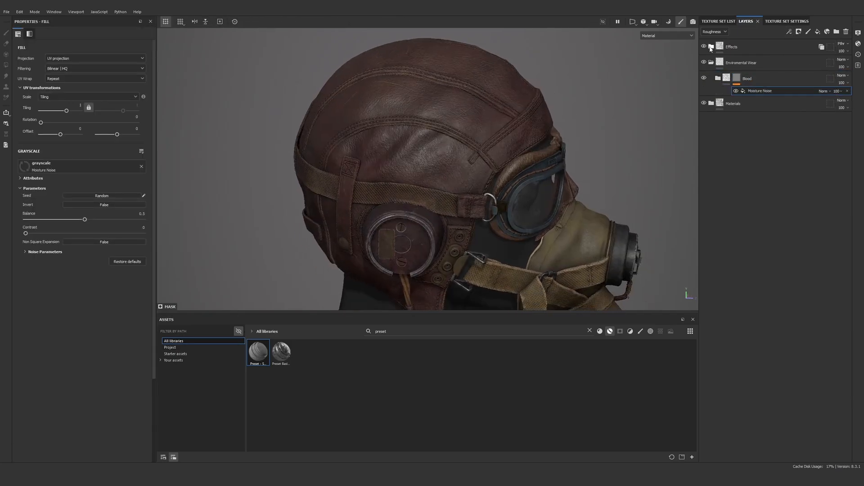
key("m")
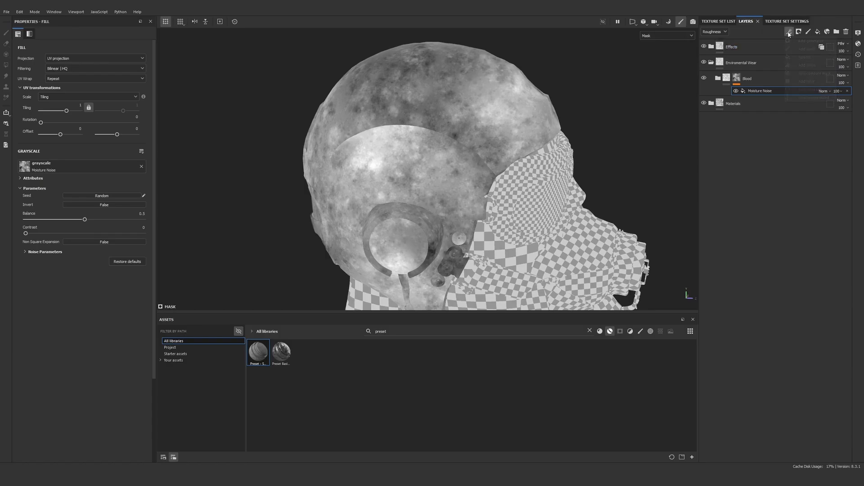
Switch the Moisture Noise fill to tri-planar projection with a tiling of about 6.45 and check it around the helmet
left_click(788, 33)
left_click(771, 91)
left_click(91, 60)
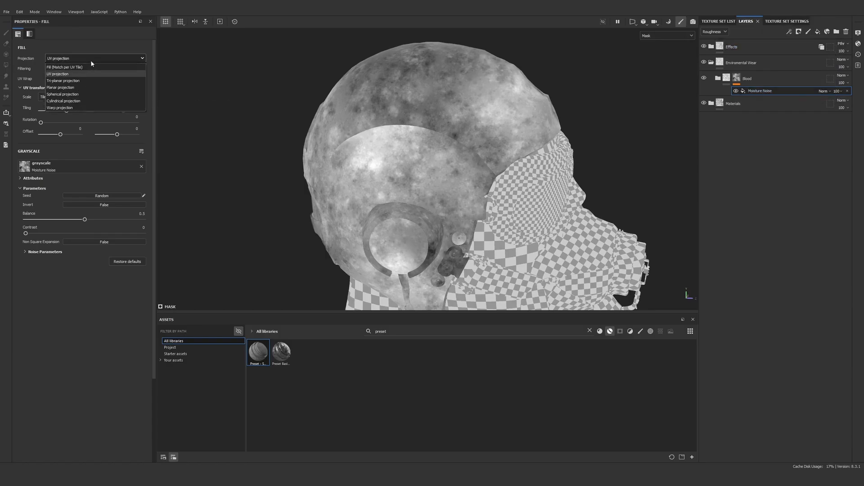
left_click(90, 72)
left_click_drag(424, 118, 590, 107, "alt")
left_click_drag(351, 189, 410, 187, "alt")
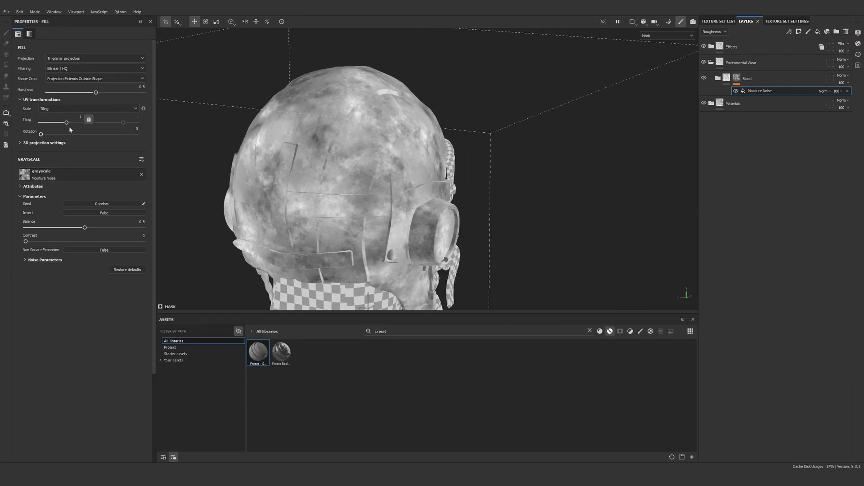
left_click_drag(66, 123, 71, 122)
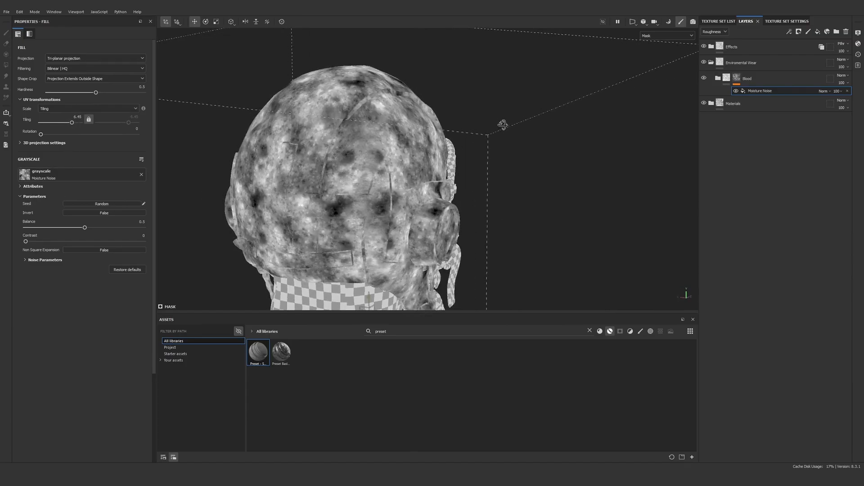
left_click_drag(501, 126, 634, 96, "alt")
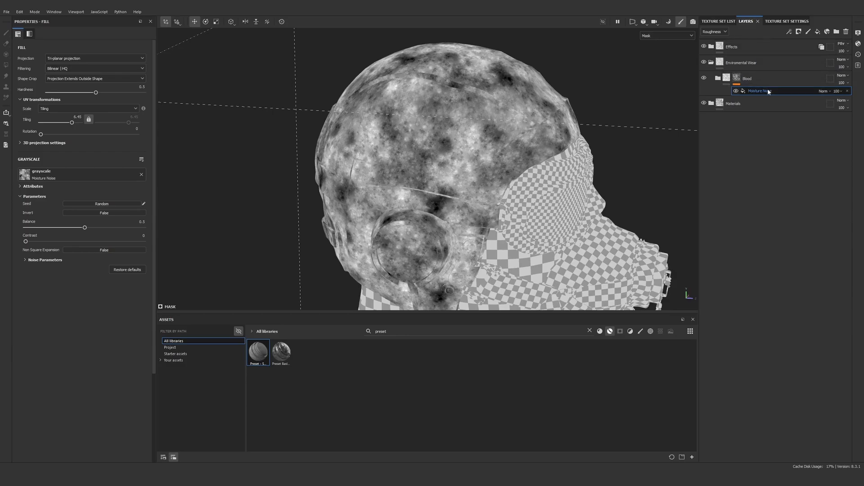
Duplicate the Moisture Noise fill and set the copy's tiling to about 2.56, rotation to about 106.48 and balance to about 0.31
key("ctrl+d")
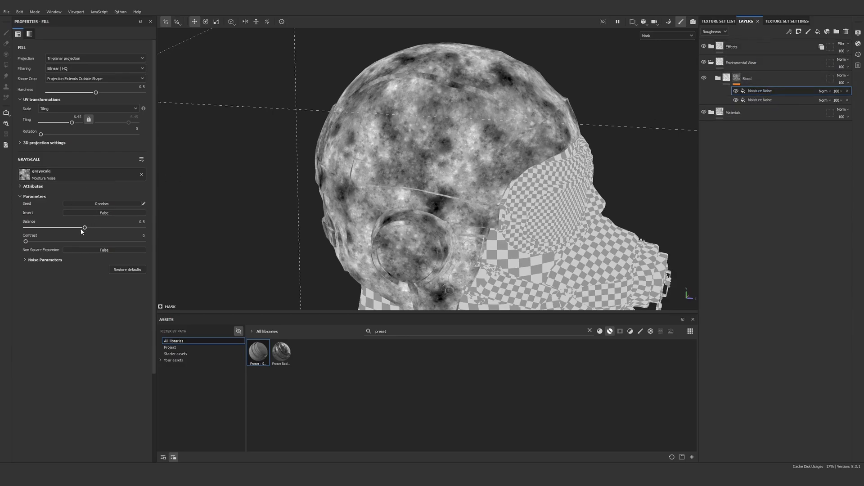
mouse_move(72, 122)
left_mouse_down()
mouse_move(57, 122)
mouse_move(68, 124)
mouse_move(69, 134)
left_mouse_up()
left_click(44, 143)
left_click(37, 142)
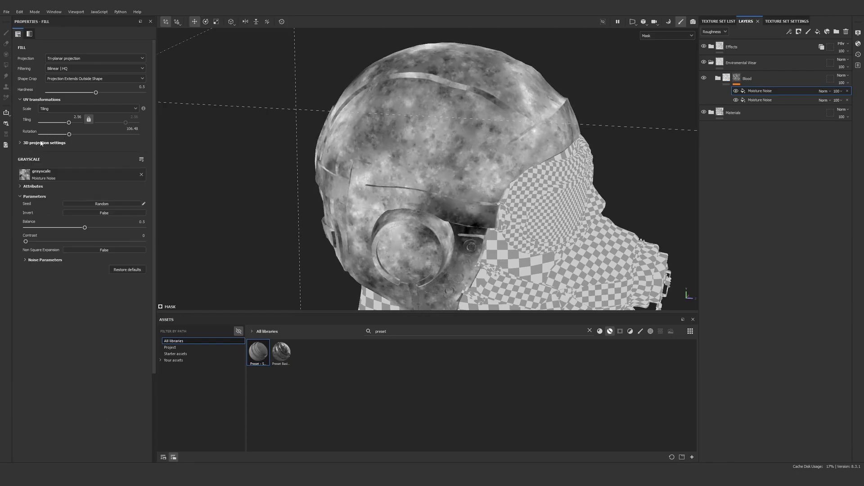
left_click_drag(74, 228, 62, 228)
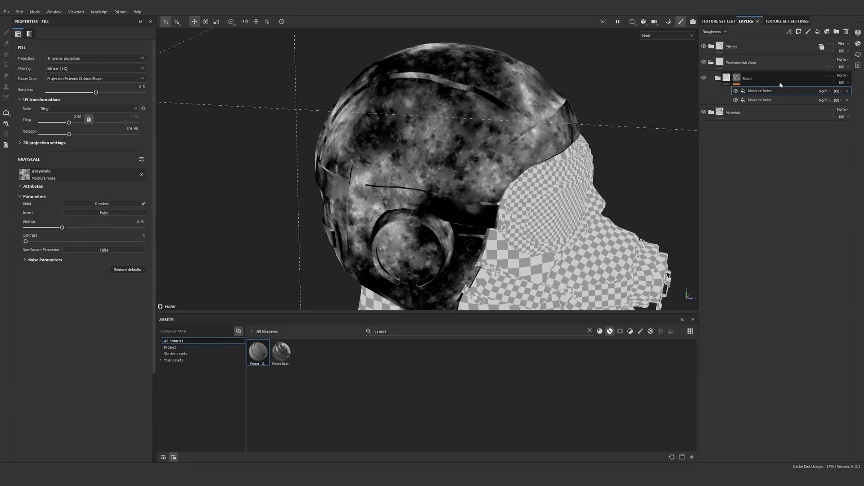
Set the upper Moisture Noise to Multiply blending with contrast about 0.56 and balance about 0.3
left_click(823, 91)
left_click(831, 110)
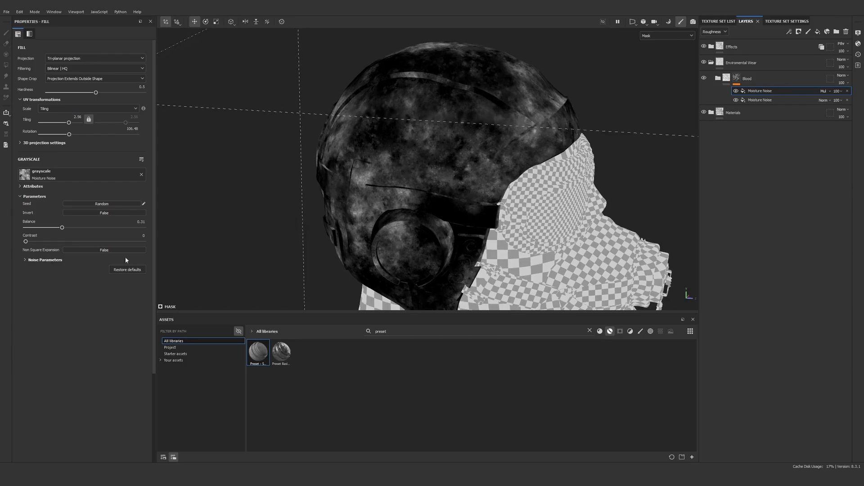
left_click_drag(26, 241, 168, 245)
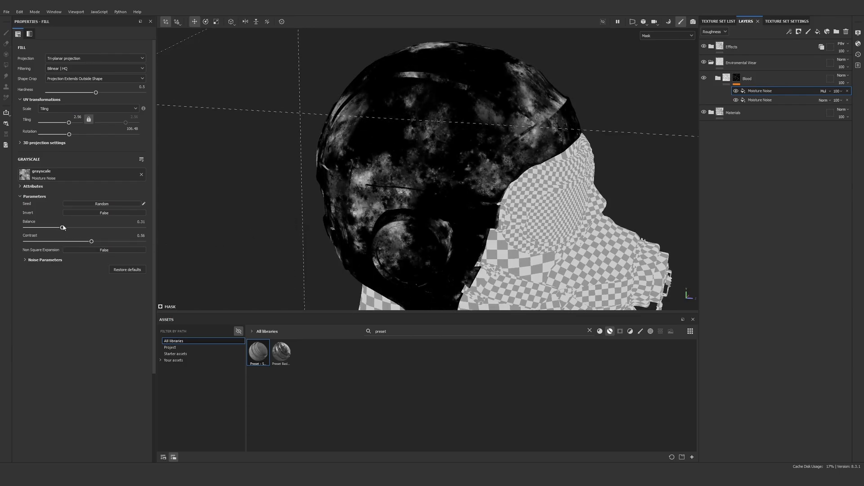
mouse_move(63, 228)
left_mouse_down()
mouse_move(49, 228)
mouse_move(61, 228)
left_mouse_up()
Compare the blood coverage in the material and mask views from both sides and the back of the helmet
key("m")
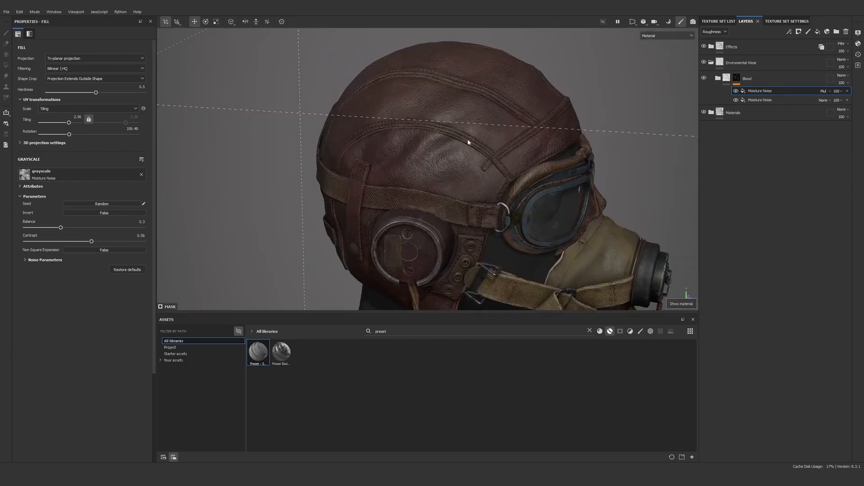
mouse_move(476, 133)
left_mouse_down("alt")
mouse_move(387, 120)
mouse_move(467, 133)
left_mouse_up("alt")
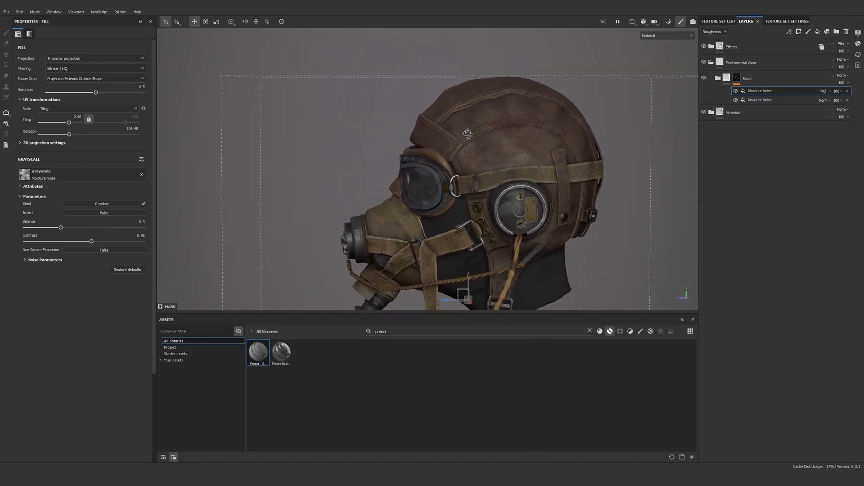
scroll(468, 134, "up", 5)
left_click(737, 78, "alt")
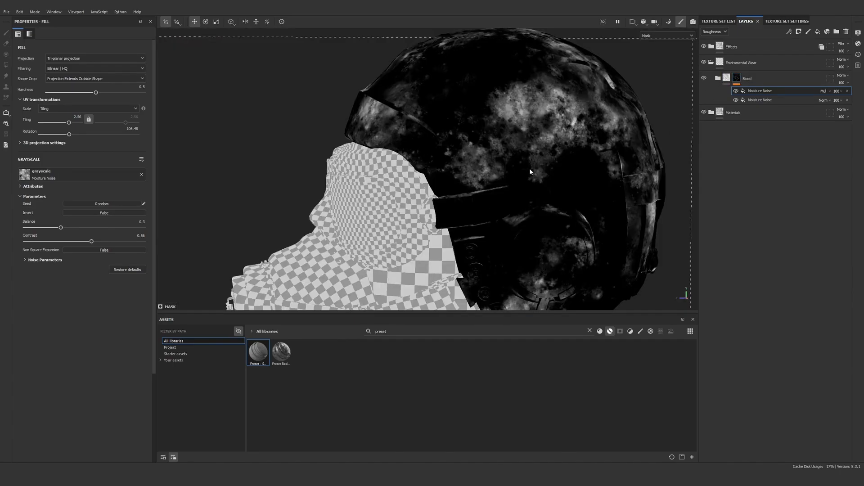
middle_click_drag(530, 169, 430, 150, "alt")
left_click_drag(430, 150, 540, 148, "alt")
middle_click_drag(561, 148, 467, 168, "alt")
key("m")
scroll(544, 170, "up", 3)
Examine the blood stains in the base color channel and the full material from all around the helmet
key("c")
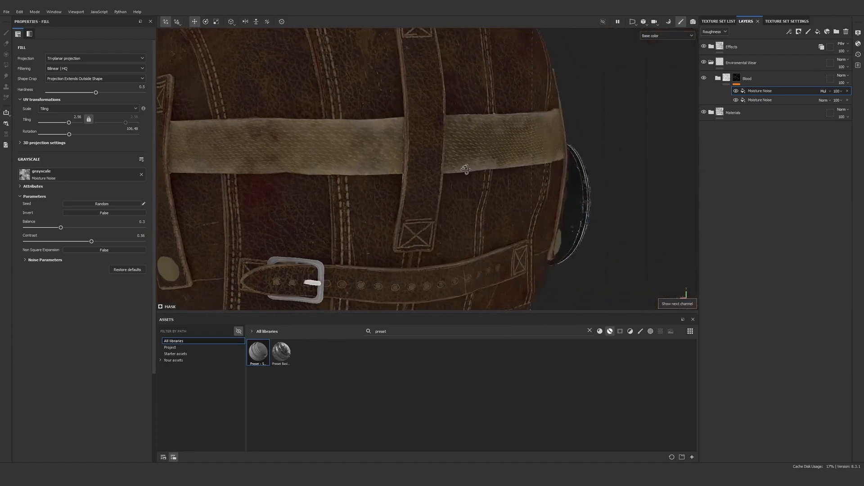
left_click_drag(466, 168, 409, 187, "alt")
right_click_drag(409, 187, 764, 174, "alt")
left_click_drag(629, 168, 401, 179, "alt")
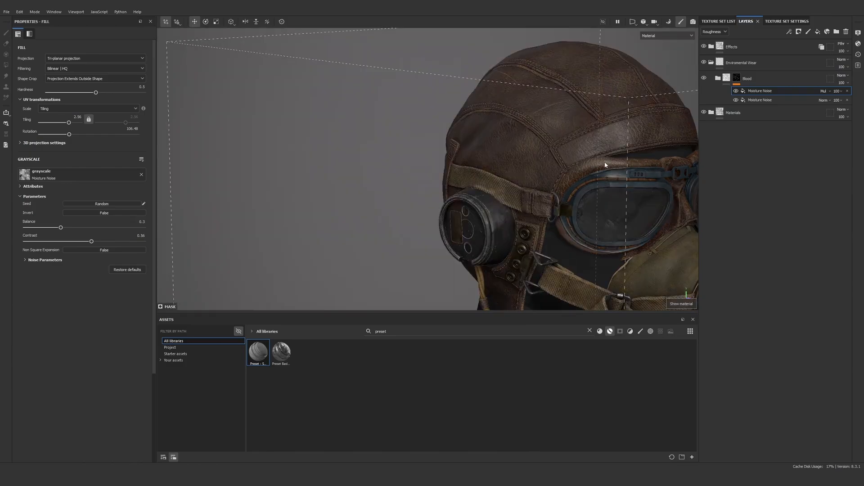
right_click_drag(606, 164, 528, 160, "alt")
left_click_drag(528, 160, 738, 150, "alt")
right_click_drag(410, 185, 479, 239, "alt")
left_click_drag(479, 239, 392, 224, "alt")
right_click_drag(392, 223, 447, 55, "alt")
left_click_drag(447, 55, 458, 110, "alt")
right_click_drag(458, 110, 783, 147, "alt")
middle_click_drag(489, 203, 484, 137, "alt")
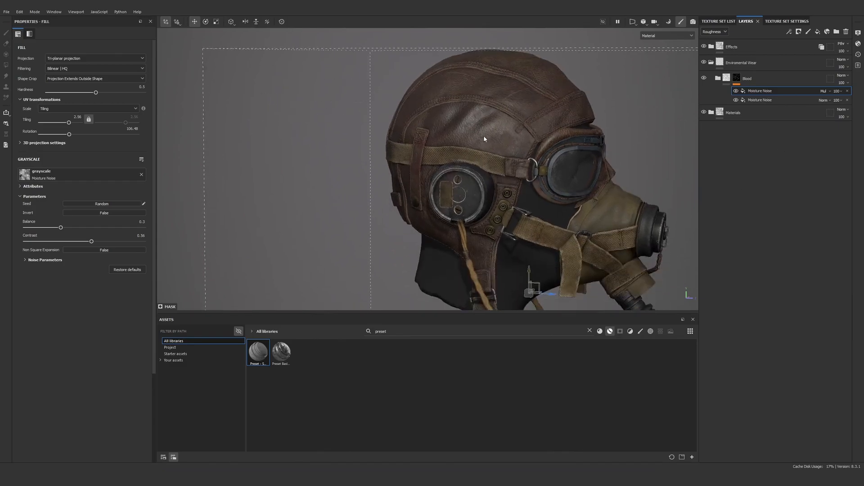
right_click_drag(484, 139, 507, 192, "alt")
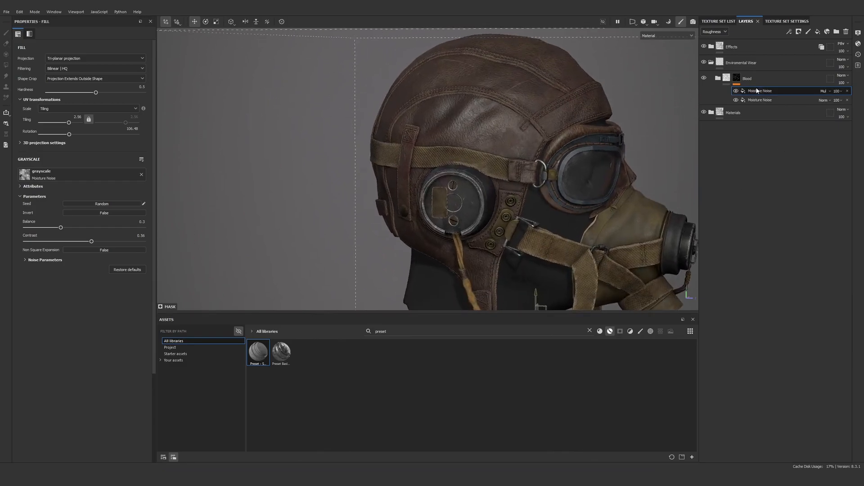
Try raising the upper Moisture Noise's balance to about 0.64 and undo the change
left_click(736, 79)
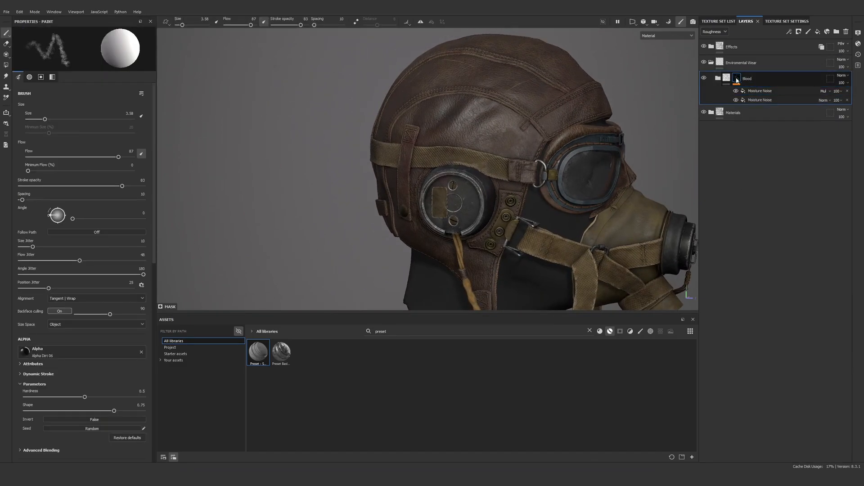
left_click(759, 92)
left_click_drag(73, 232, 116, 237)
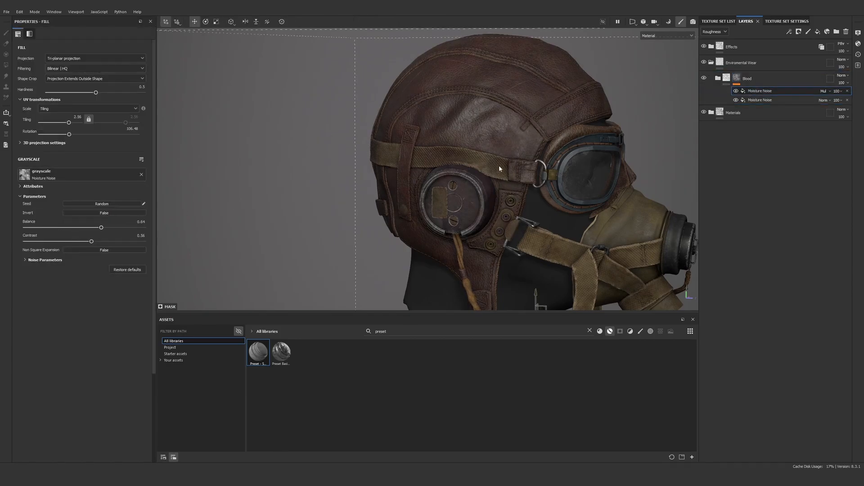
key("ctrl+z")
scroll(499, 168, "up", 3)
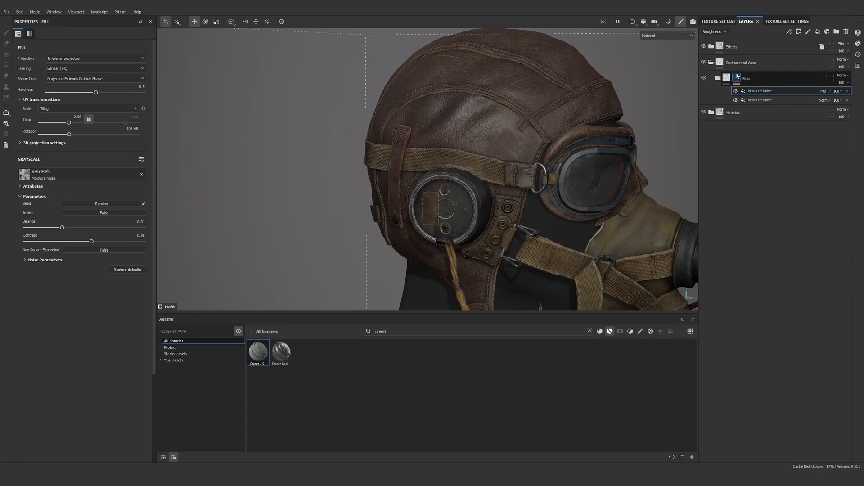
Add a paint effect above the noise fills in the Blood folder's mask
left_click(737, 76)
left_click(789, 32)
left_click(803, 50)
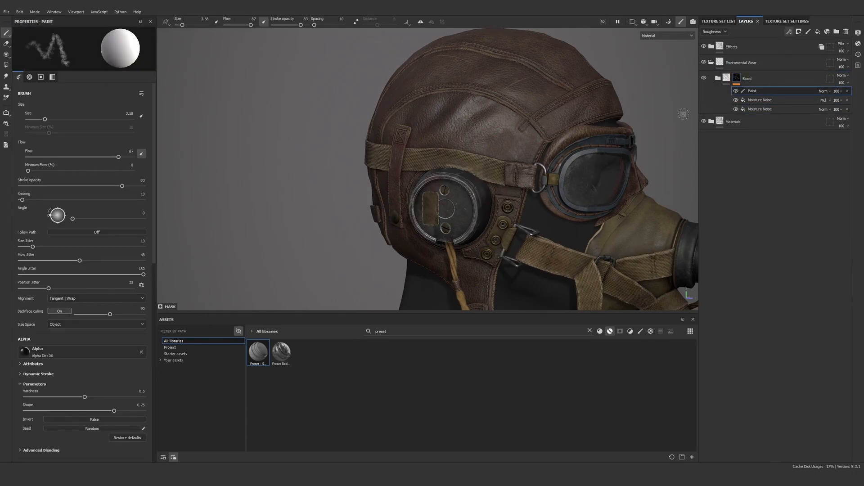
Filter the assets to brushes only, search for dirt brushes and choose the Dirt 1 brush
left_click(610, 331)
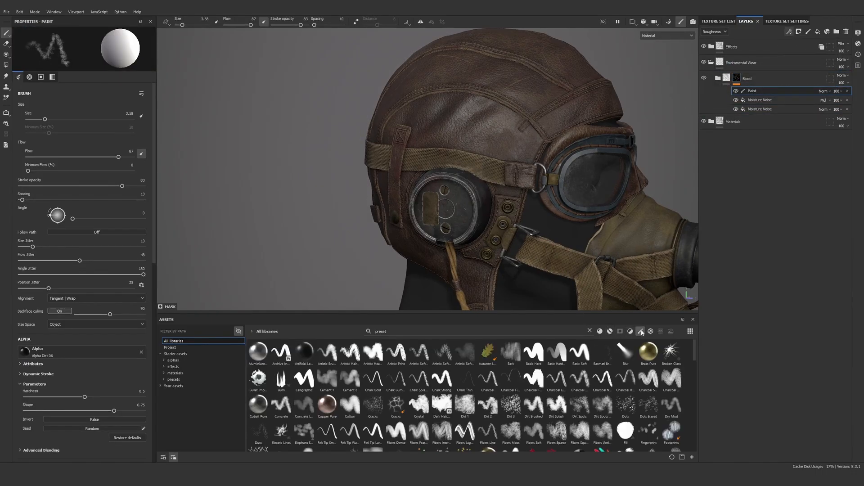
left_click(640, 331)
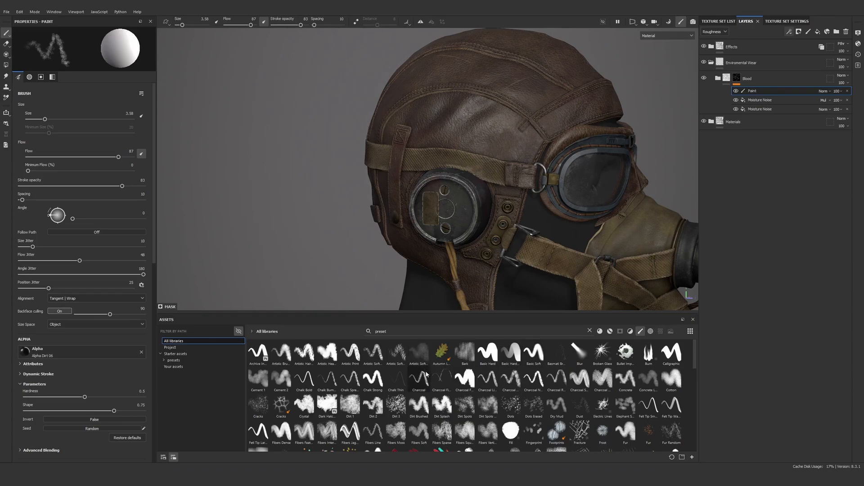
left_click(398, 332)
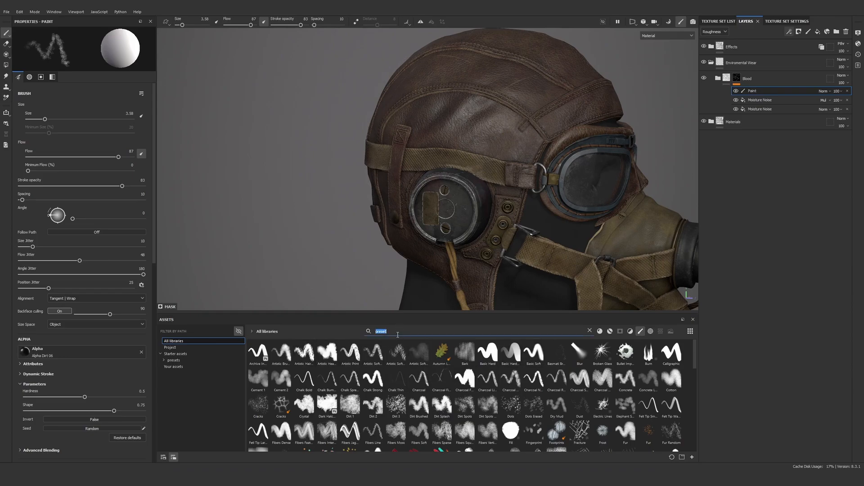
type("dirt")
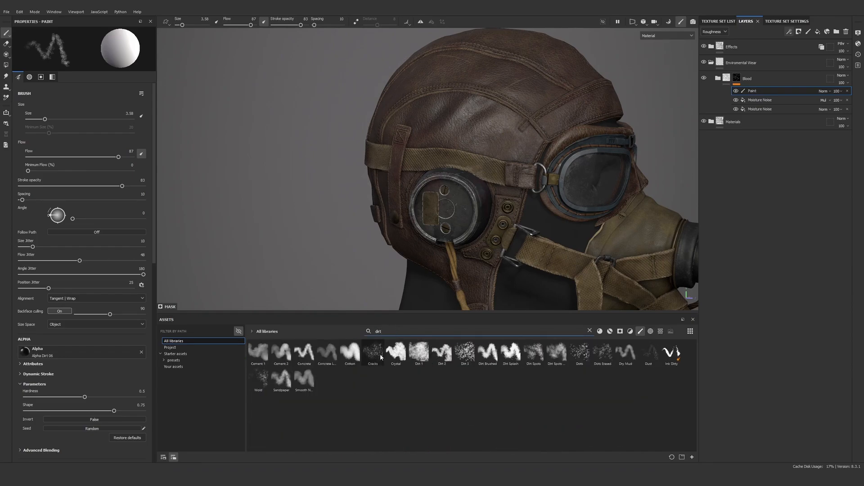
left_click(419, 353)
Lower the Dirt 1 brush's flow to 37 and its stroke opacity to 46
scroll(481, 194, "up", 3)
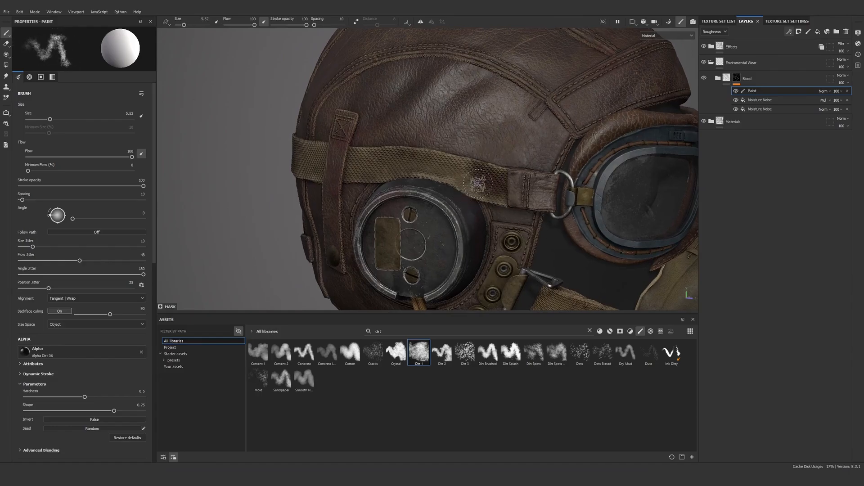
left_click_drag(132, 157, 66, 157)
left_click_drag(86, 184, 78, 188)
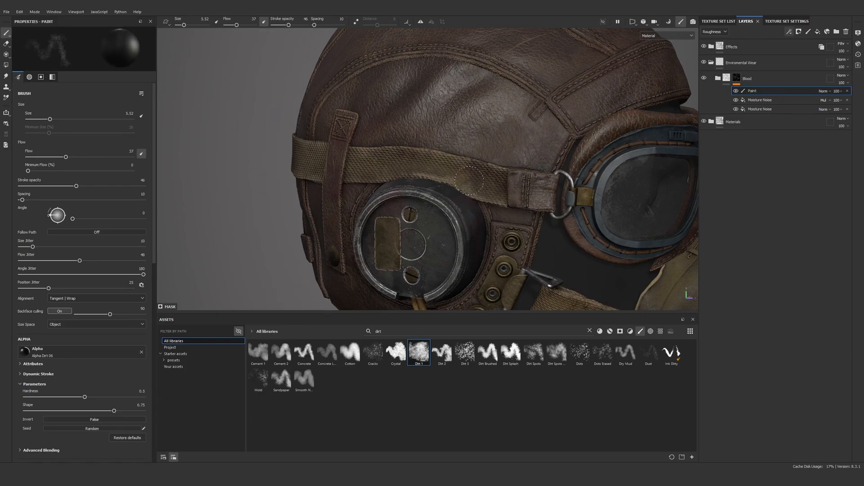
Switch the paint effect from Dirt 1 to the Dots brush and set its size to about 11
right_click_drag(510, 186, 508, 95, "alt")
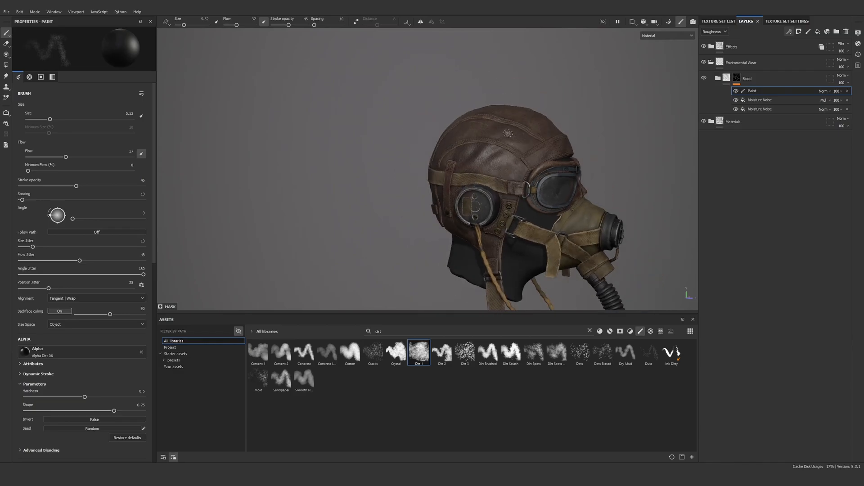
mouse_move(501, 127)
right_mouse_down("alt")
mouse_move(544, 154)
mouse_move(575, 301)
mouse_move(608, 310)
right_mouse_up("alt")
middle_click_drag(607, 310, 564, 293, "alt")
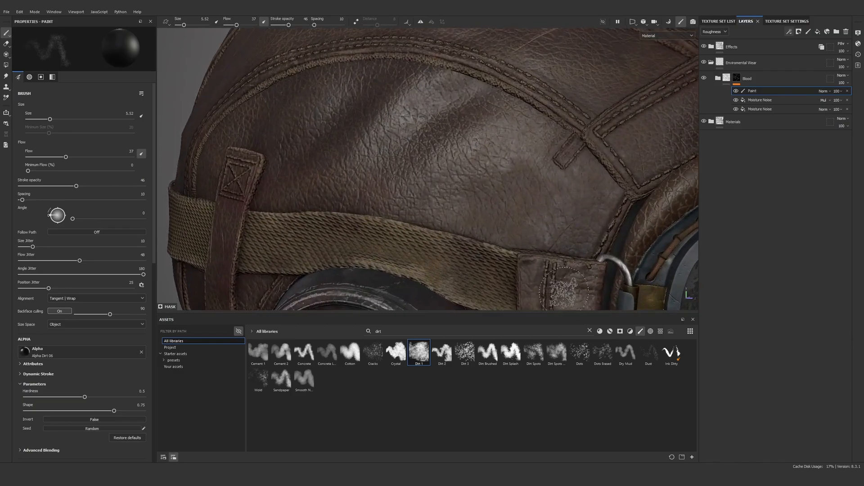
left_click(580, 353)
middle_click_drag(482, 260, 483, 178, "alt")
right_click_drag(483, 179, 508, 225, "alt")
key("x")
right_click_drag(518, 195, 540, 195, "ctrl")
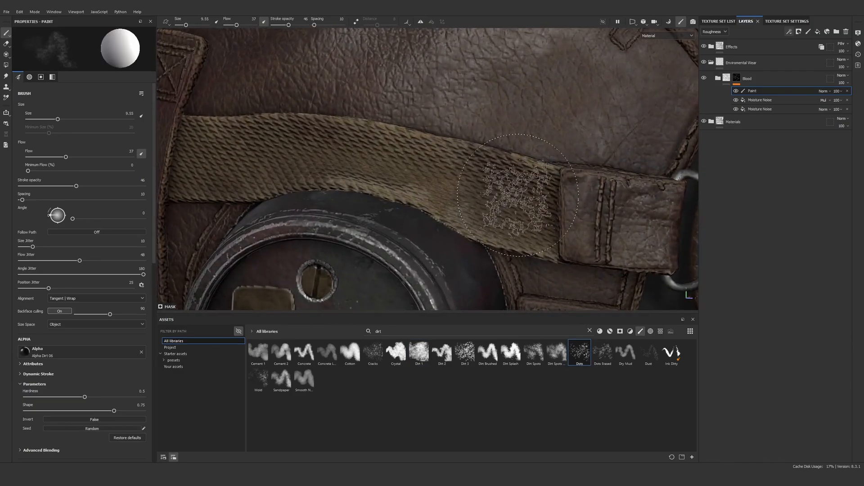
left_click(580, 352)
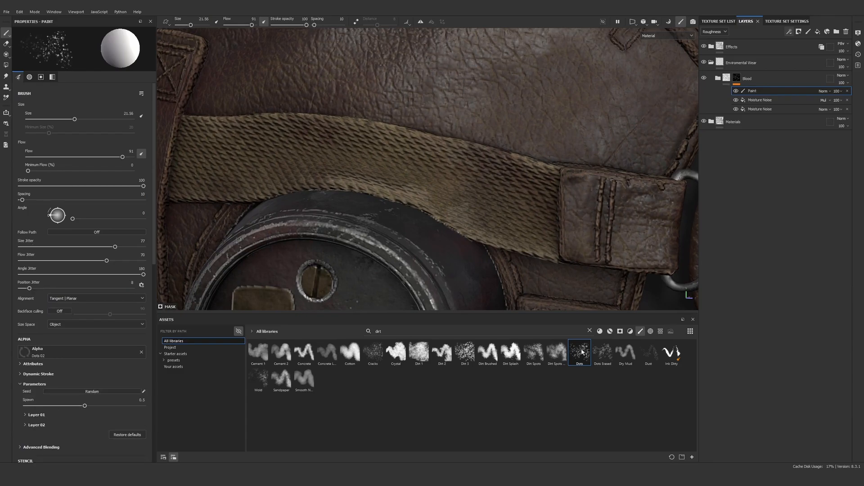
right_click_drag(497, 183, 450, 182, "ctrl")
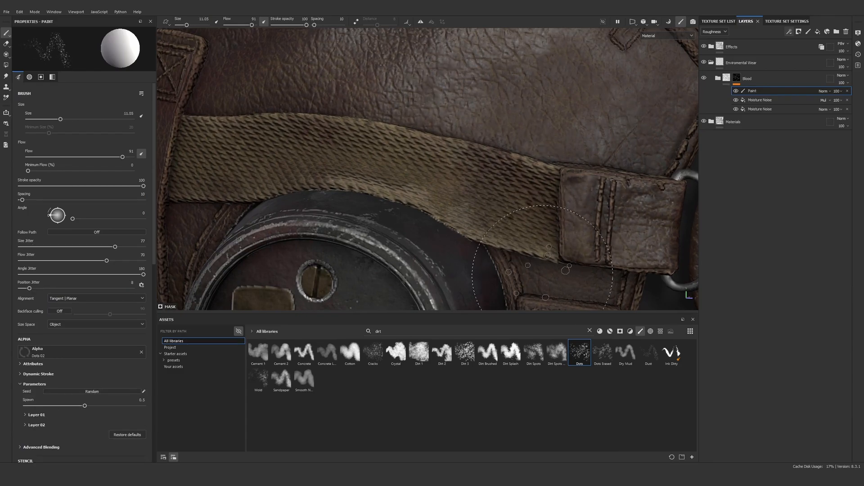
Dab the Dots brush over the leather panels and straps on both sides of the helmet to break up the Blood mask
right_click_drag(543, 276, 561, 151, "alt")
left_click_drag(569, 149, 546, 144, "alt")
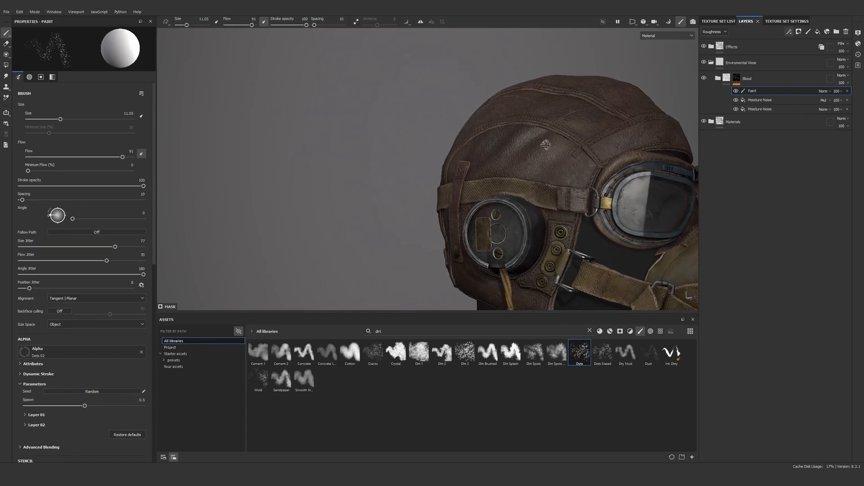
right_click_drag(545, 144, 511, 244, "alt")
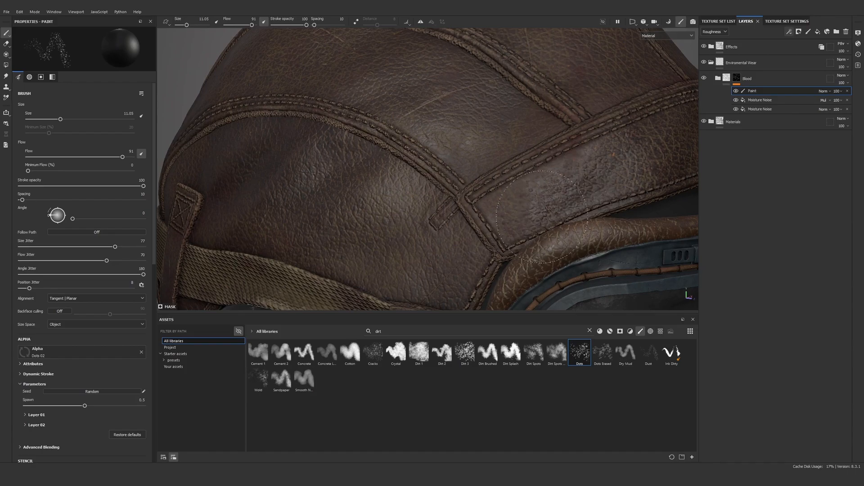
scroll(554, 209, "down", 10)
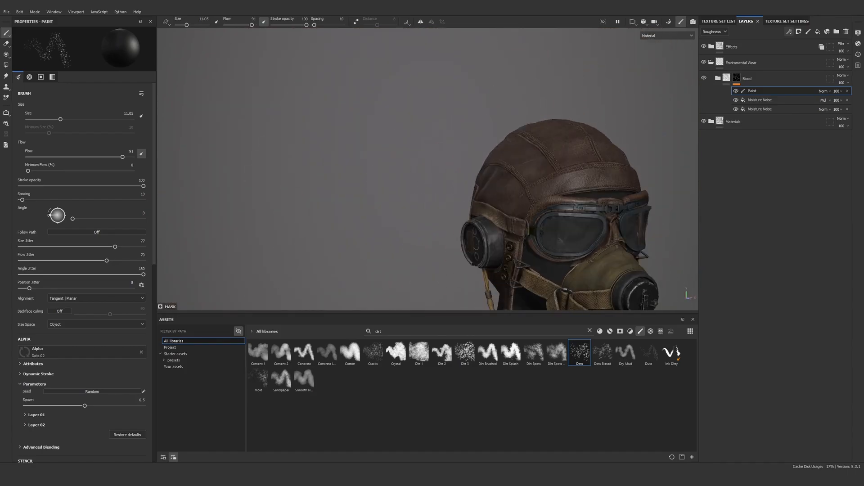
left_click_drag(545, 178, 438, 187, "alt")
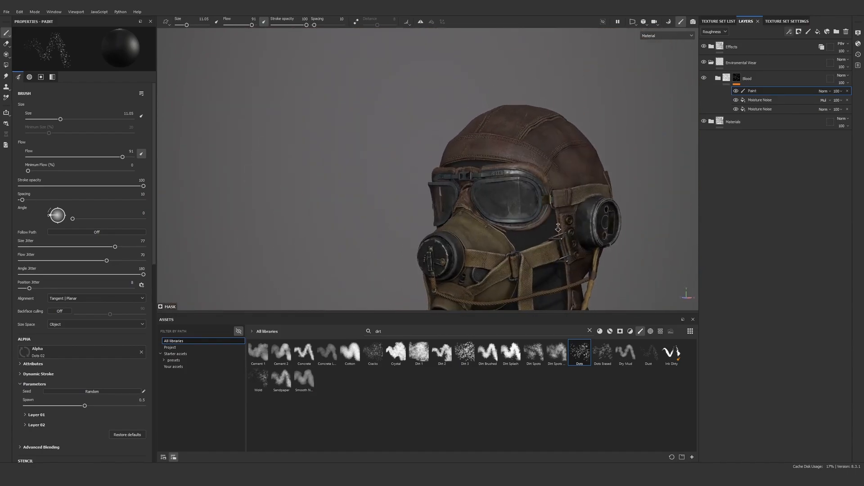
scroll(587, 275, "up", 10)
scroll(588, 275, "up", 5)
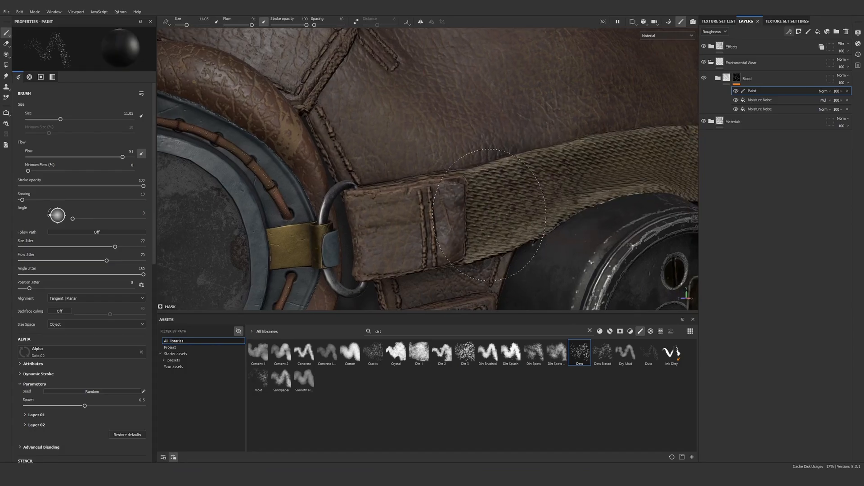
scroll(556, 161, "down", 10)
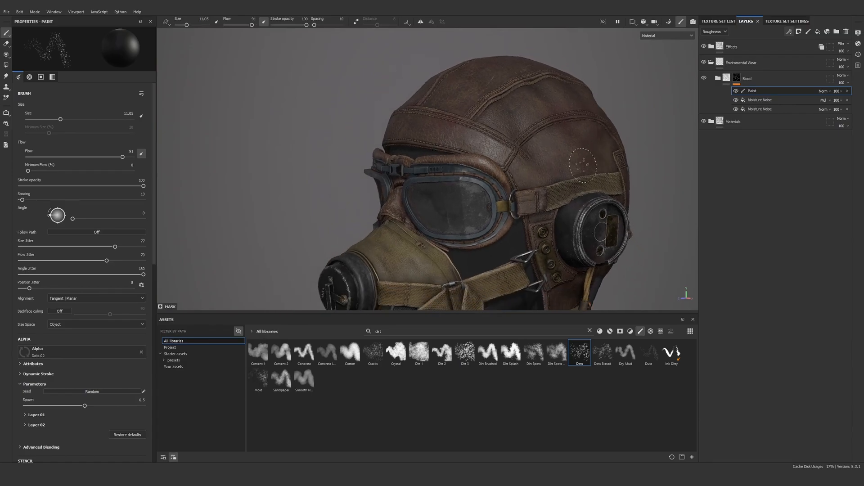
mouse_move(572, 124)
left_mouse_down("alt")
mouse_move(617, 187)
mouse_move(563, 185)
mouse_move(600, 183)
mouse_move(621, 169)
mouse_move(553, 177)
left_mouse_up("alt")
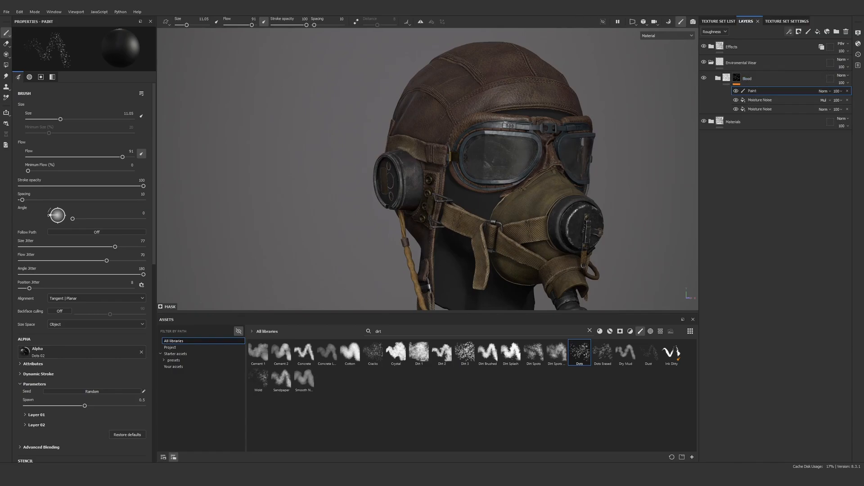
Select the Blood folder, remove the brush-only filter and search the assets for "preset"
left_click(745, 78)
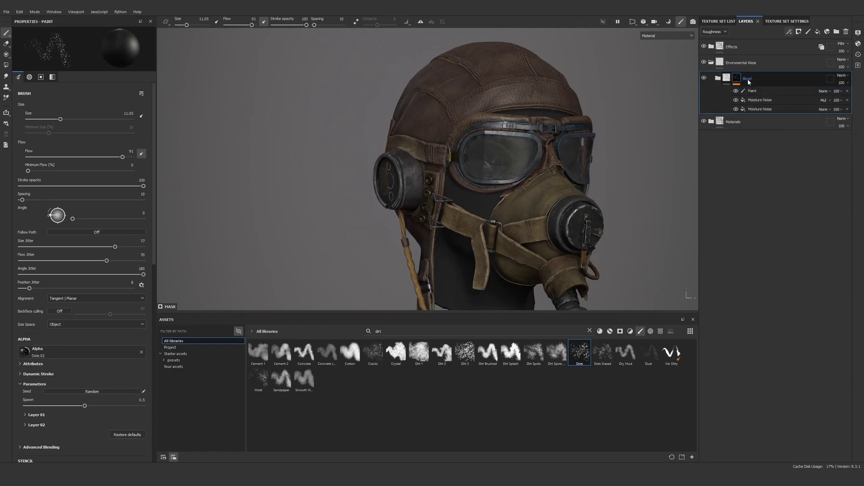
left_click(637, 333)
left_click(390, 332)
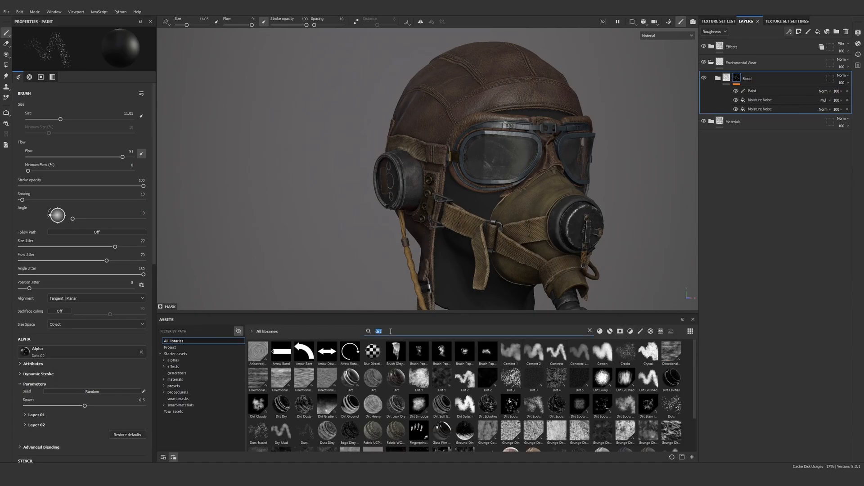
type("preset")
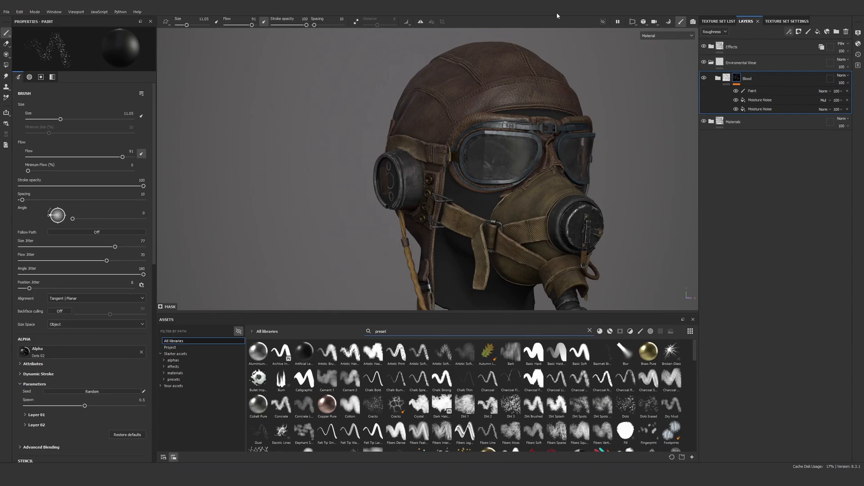
Add a fill layer above the Blood folder and give it a black mask
left_click_drag(513, 121, 536, 137, "alt")
right_click_drag(535, 138, 572, 140, "alt")
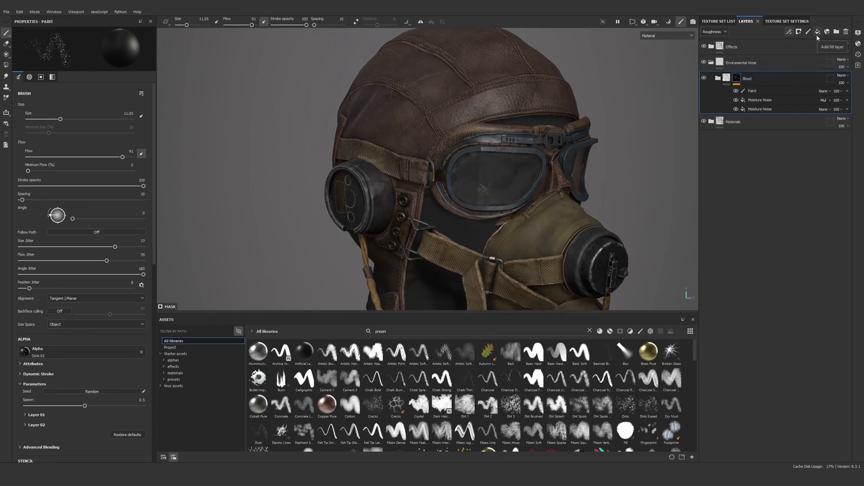
left_click(817, 32)
left_click_drag(503, 100, 513, 109, "alt")
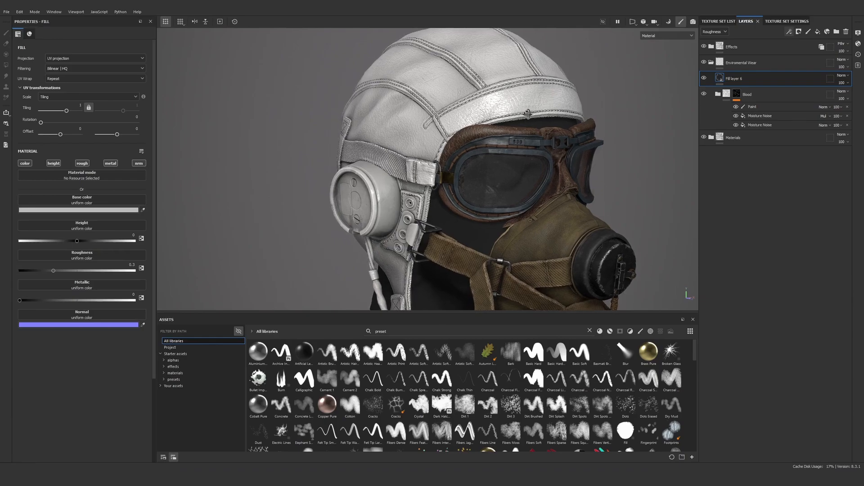
right_click_drag(514, 109, 535, 143, "alt")
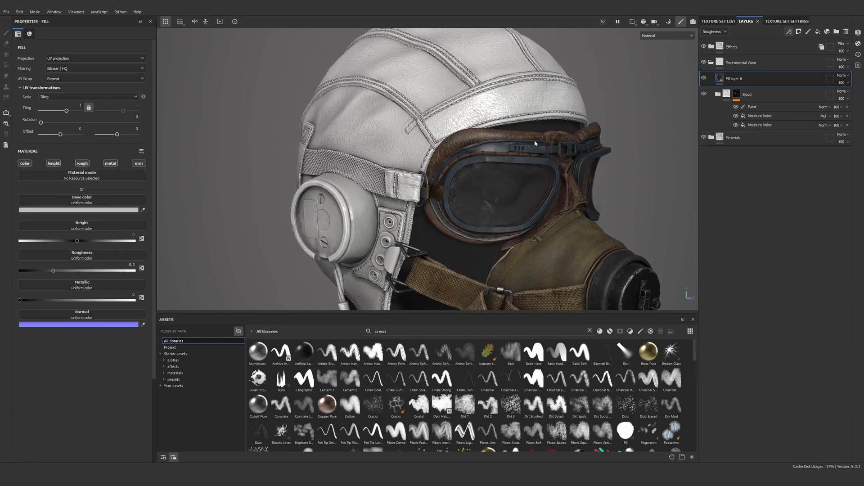
right_click(745, 79)
left_click(770, 92)
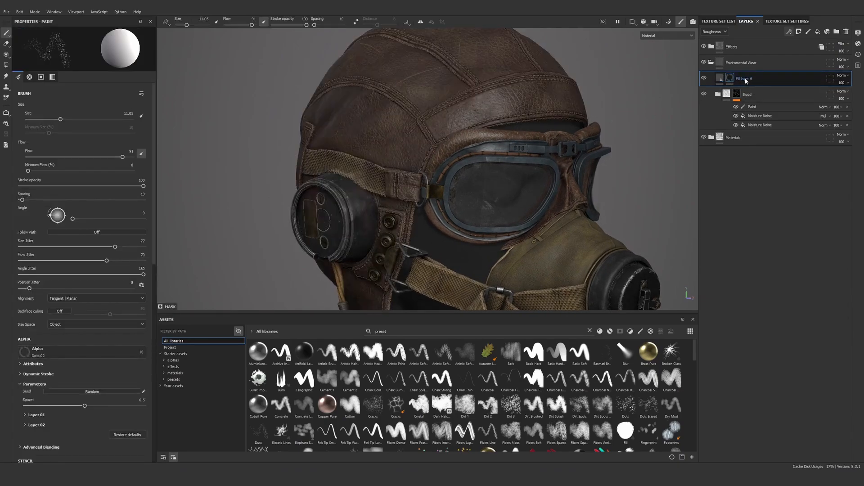
Rename the new fill layer as Dust
double_click(745, 79)
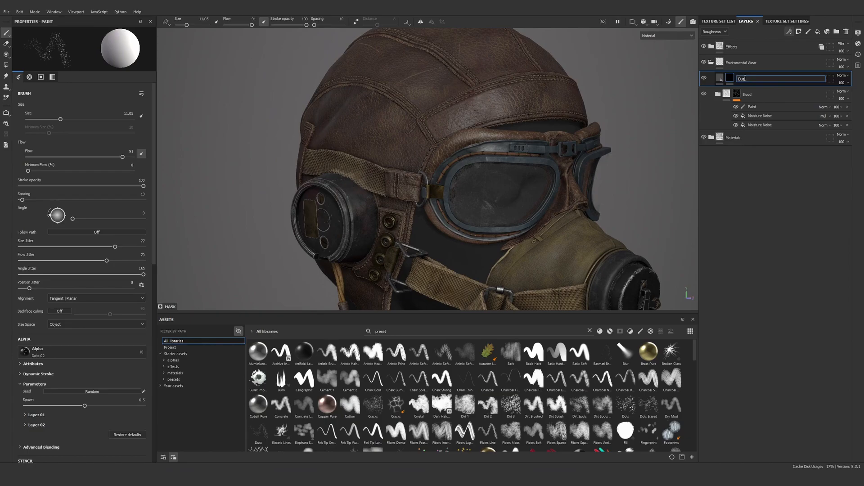
type("Dust")
key("Return")
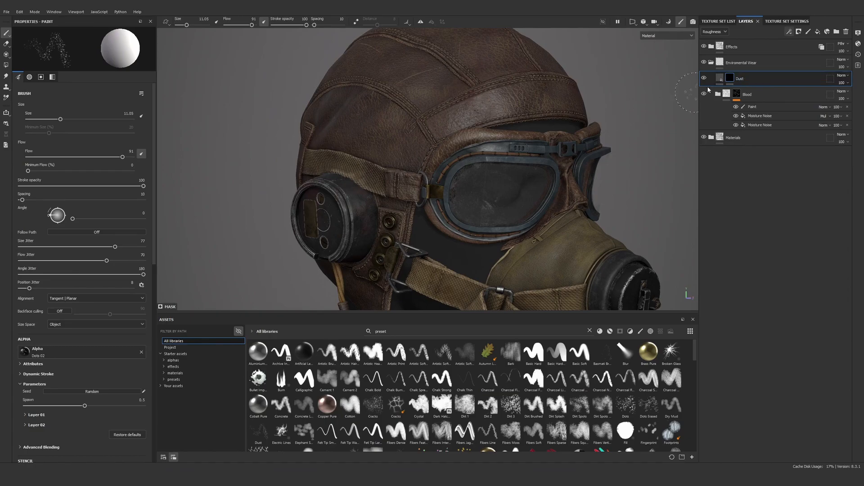
Filter the assets to smart masks only and search for "dust"
left_click(621, 332)
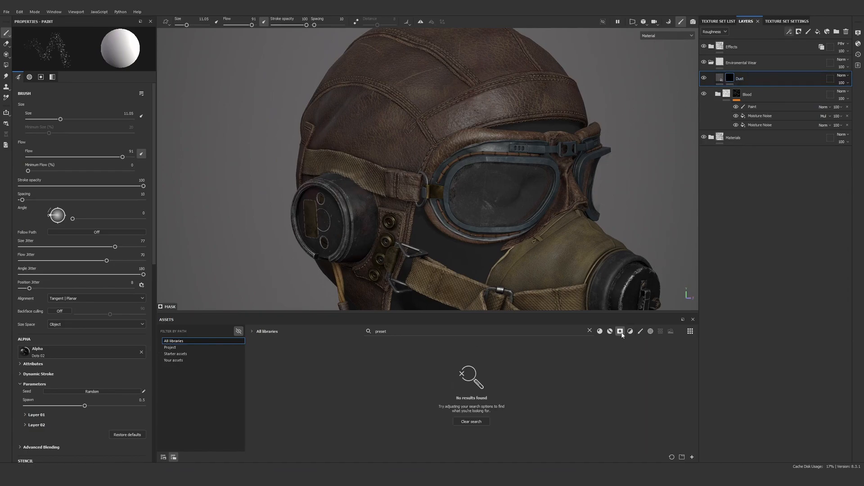
left_click(457, 421)
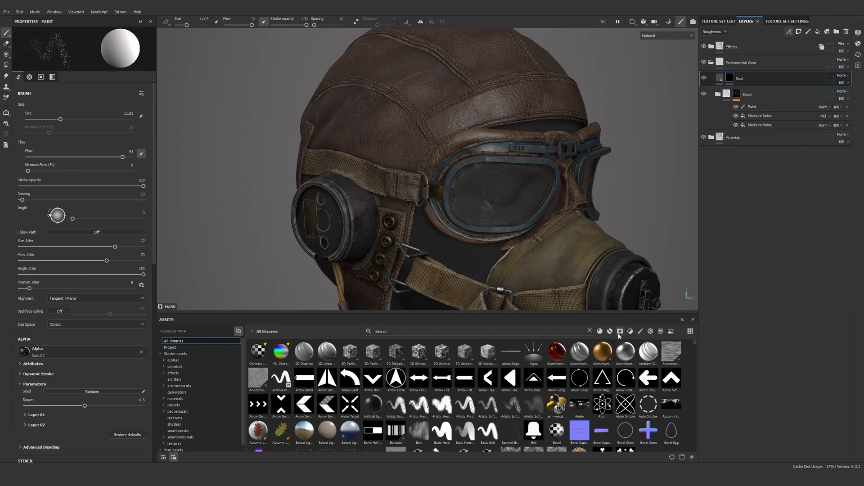
left_click(619, 334)
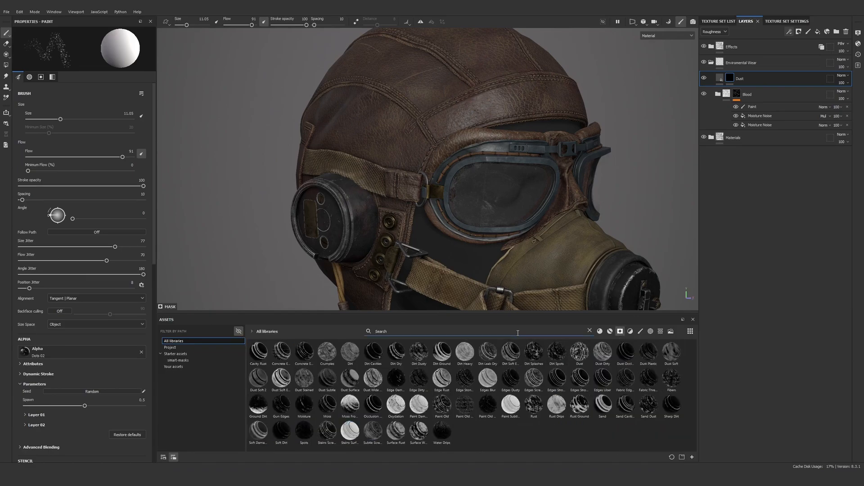
type("dust")
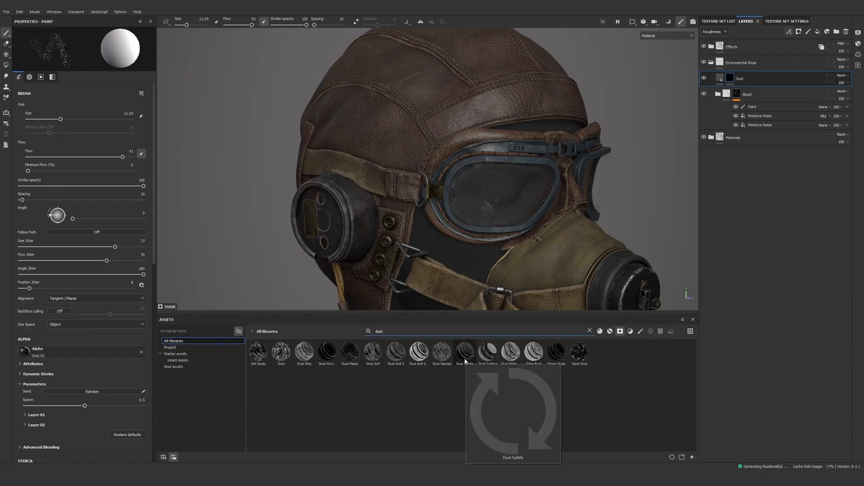
Try the Dust Stained smart mask on the Dust layer and examine its pattern across the helmet leather
mouse_move(450, 359)
left_click_drag(450, 357, 761, 79)
left_click_drag(484, 129, 478, 127, "alt")
right_click_drag(478, 127, 463, 103, "alt")
middle_click_drag(463, 103, 446, 146, "alt")
right_click_drag(446, 146, 427, 175, "alt")
left_click_drag(427, 175, 407, 180, "alt")
right_click_drag(407, 180, 396, 122, "alt")
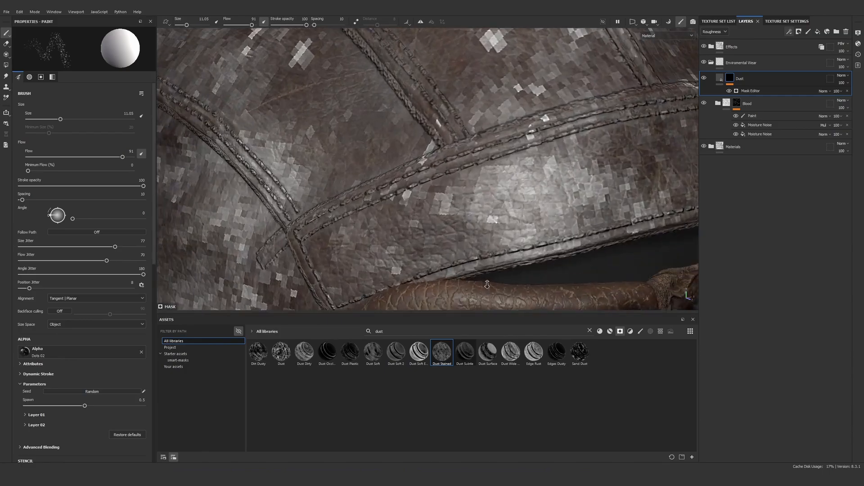
middle_click_drag(396, 122, 401, 128, "alt")
mouse_move(400, 128)
right_mouse_down("alt")
mouse_move(417, 131)
mouse_move(464, 112)
right_mouse_up("alt")
mouse_move(464, 112)
left_mouse_down("alt")
mouse_move(602, 84)
mouse_move(611, 47)
mouse_move(455, 112)
left_mouse_up("alt")
right_click_drag(454, 112, 452, 147, "alt")
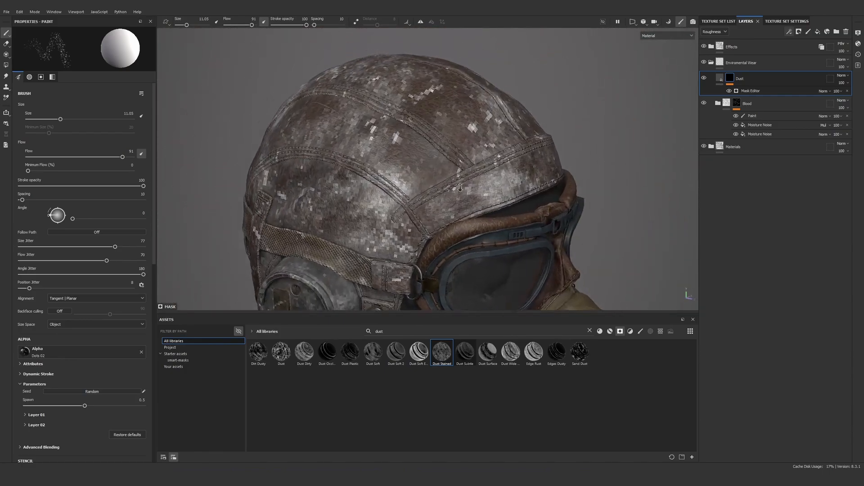
left_click_drag(452, 146, 469, 183, "alt")
right_click_drag(486, 209, 477, 183, "alt")
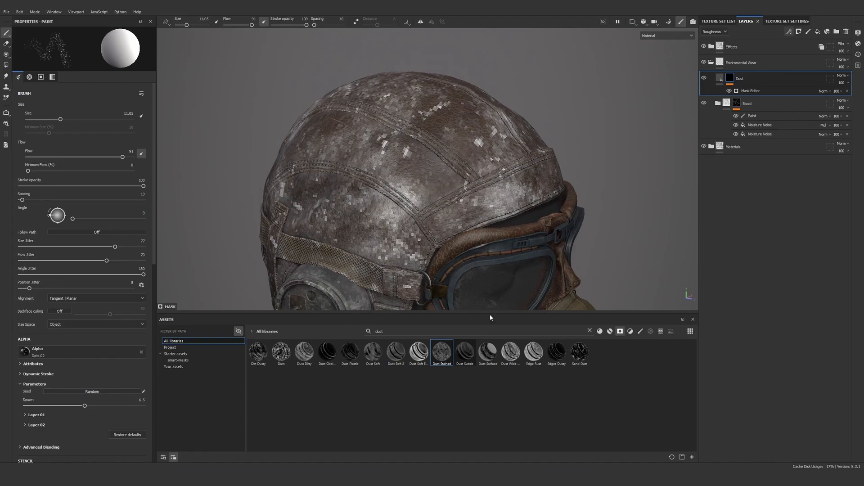
Try the curvature-based Dust Soft smart mask on the Dust layer and undo it
left_click_drag(418, 351, 747, 85)
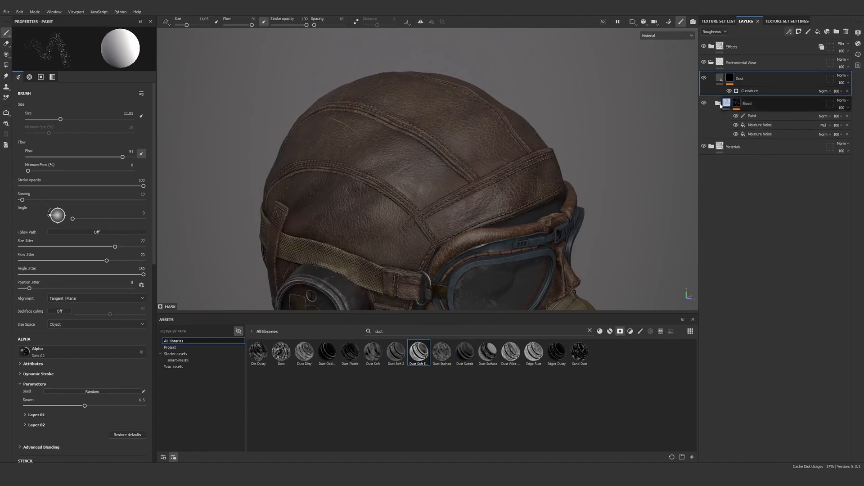
middle_click_drag(427, 252, 496, 179, "alt")
key("ctrl+z")
Apply the Dust Subtle smart mask to the Dust layer and show only its mask on the model
left_click_drag(465, 351, 760, 83)
left_click_drag(562, 135, 530, 137, "alt")
right_click_drag(531, 136, 484, 156, "alt")
left_click(731, 78, "alt")
left_click_drag(580, 149, 569, 150, "alt")
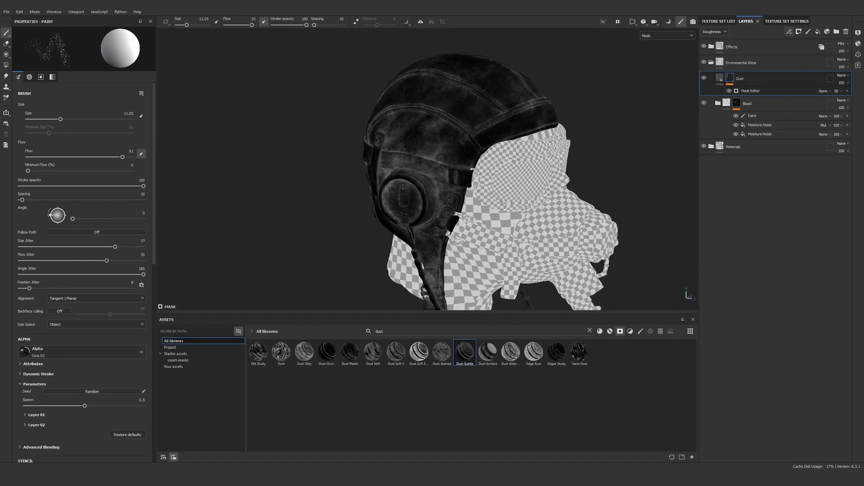
right_click_drag(482, 135, 524, 135, "alt")
Try raising the Dust layer's Mask Editor global contrast to 0.32 and undo the change
left_click(756, 91)
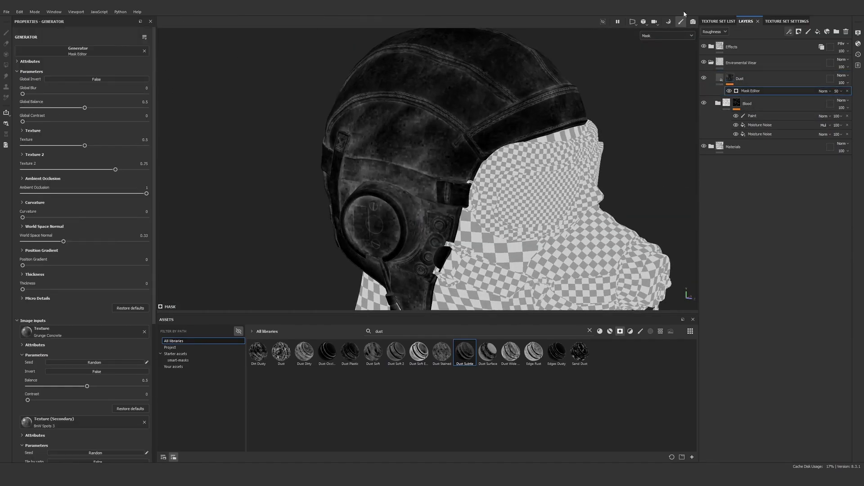
left_click_drag(62, 122, 63, 144)
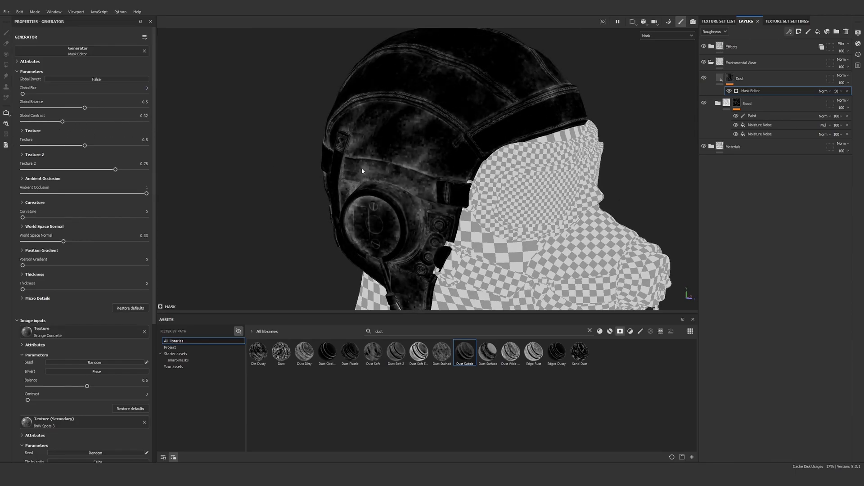
scroll(403, 175, "up", 6)
key("ctrl+z")
Set the Global Contrast of the Dust layer's Mask Editor to 0.14
scroll(473, 160, "down", 3)
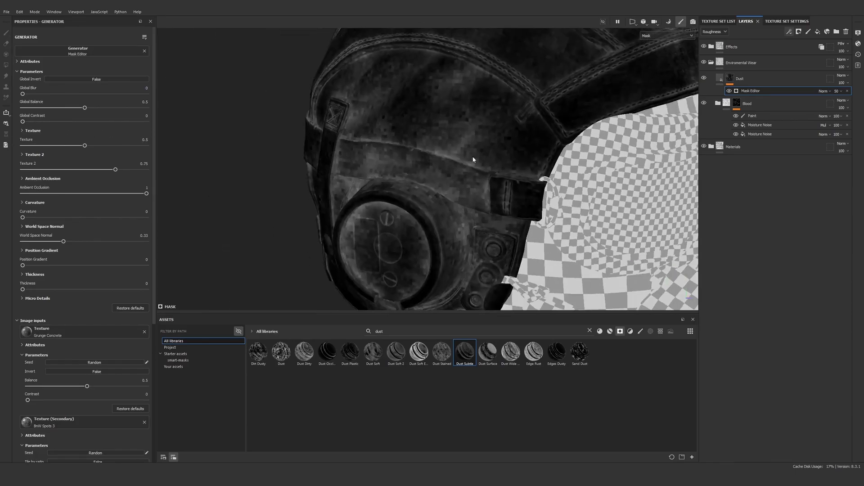
scroll(473, 157, "down", 5)
middle_click_drag(512, 116, 478, 136, "alt")
scroll(477, 137, "up", 3)
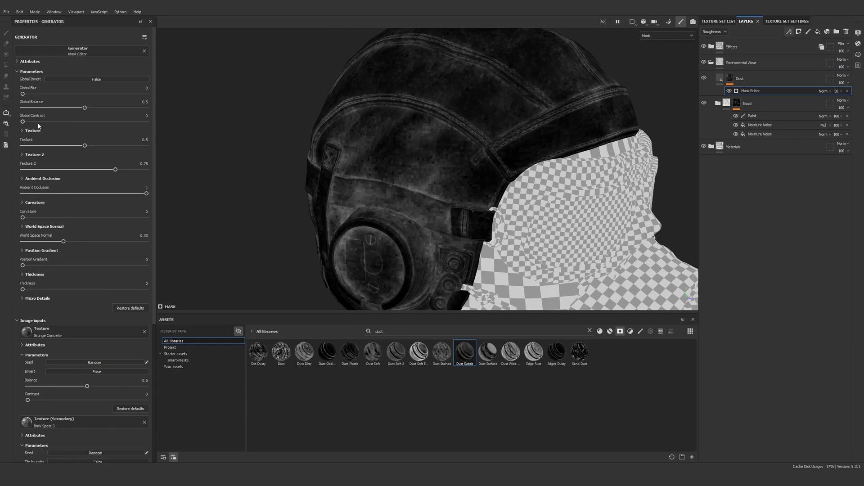
left_click(42, 122)
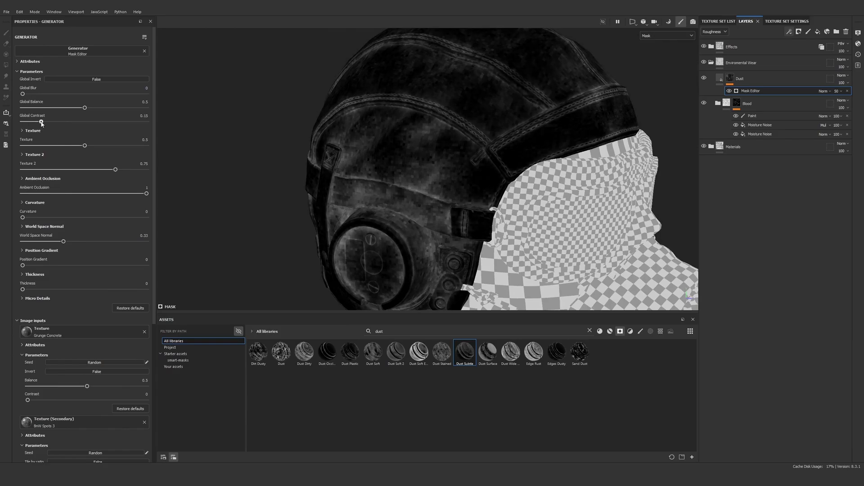
Add a Blur filter above the Mask Editor in the Dust layer's mask
left_click(792, 31)
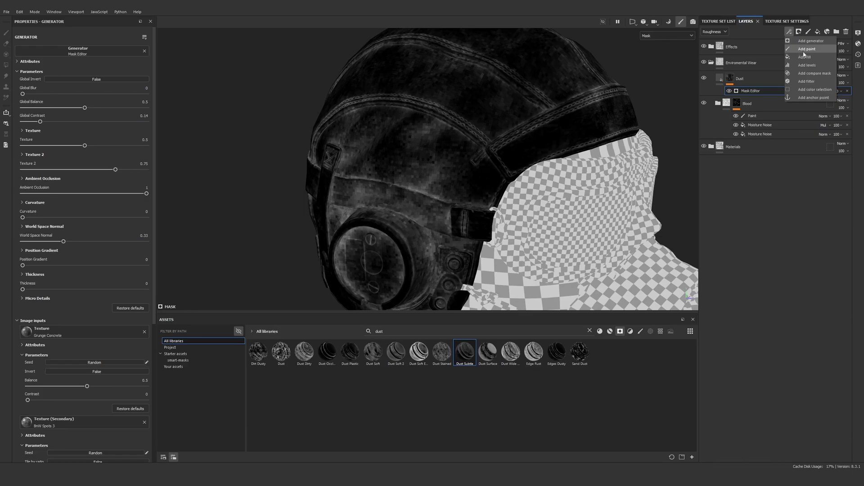
left_click(806, 81)
scroll(414, 155, "up", 3)
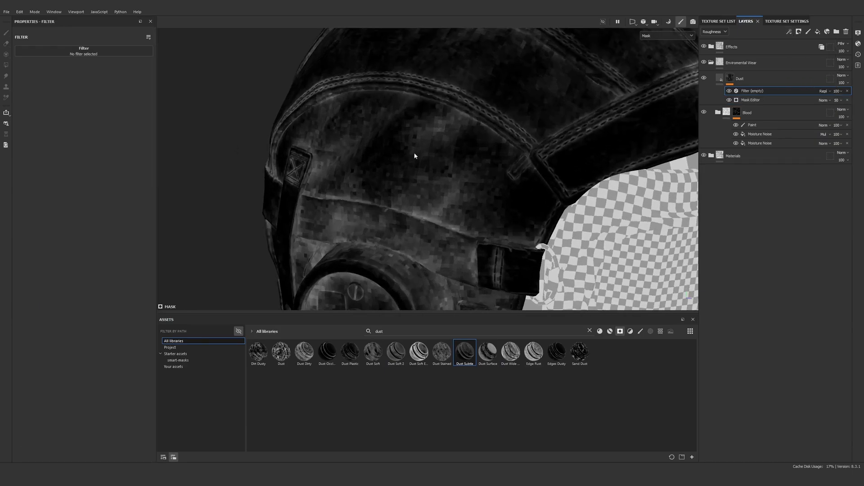
left_click(112, 51)
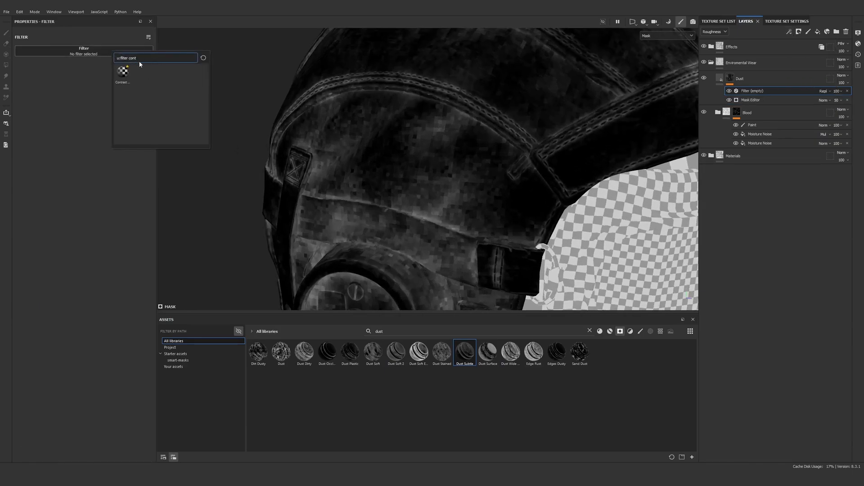
type("blur")
left_click(126, 77)
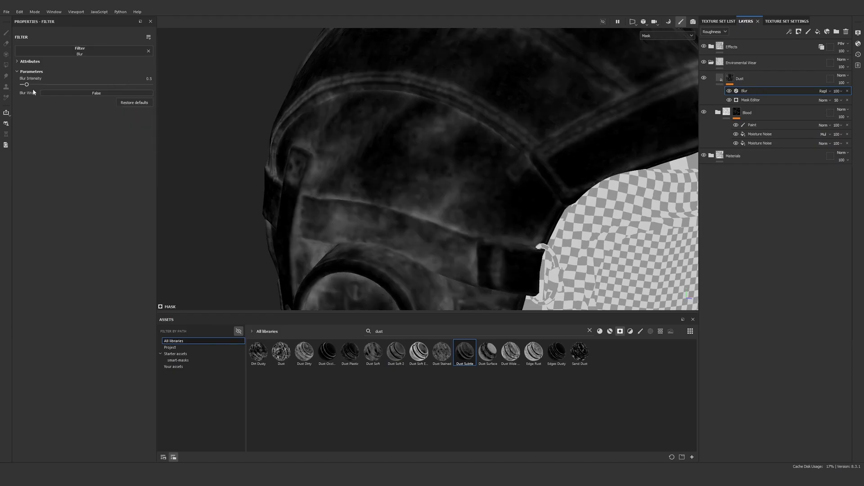
Set the Dust mask's Blur Intensity to 0.34 and show the full material on the helmet
left_click_drag(28, 86, 23, 86)
key("m")
scroll(429, 140, "down", 5)
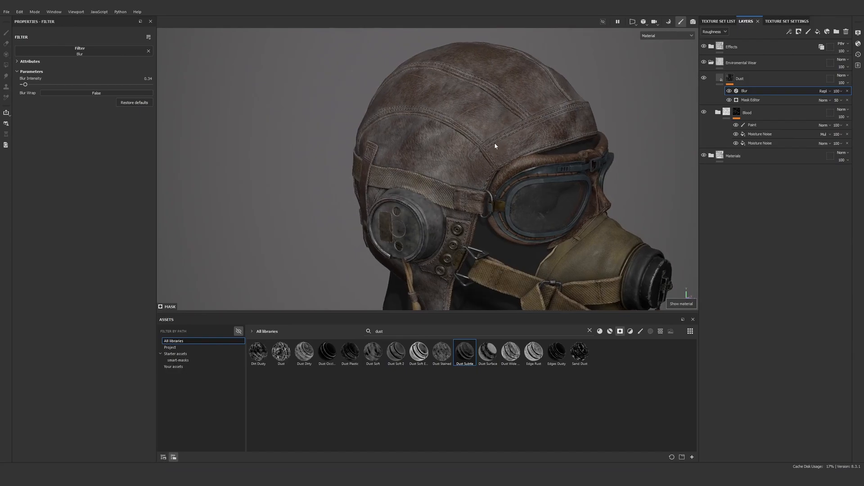
middle_click_drag(494, 142, 485, 135, "alt")
Set the Global Balance of the Dust layer's Mask Editor to 0.46, checking both sides of the helmet
left_click(732, 81)
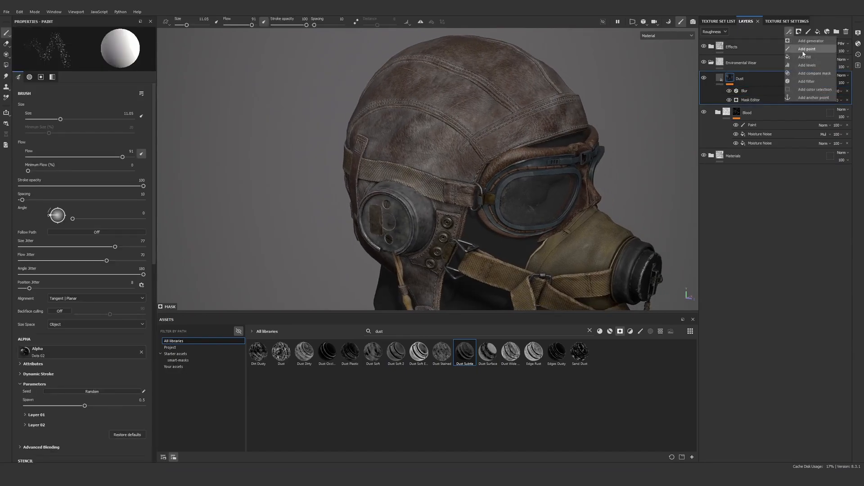
left_click(730, 97)
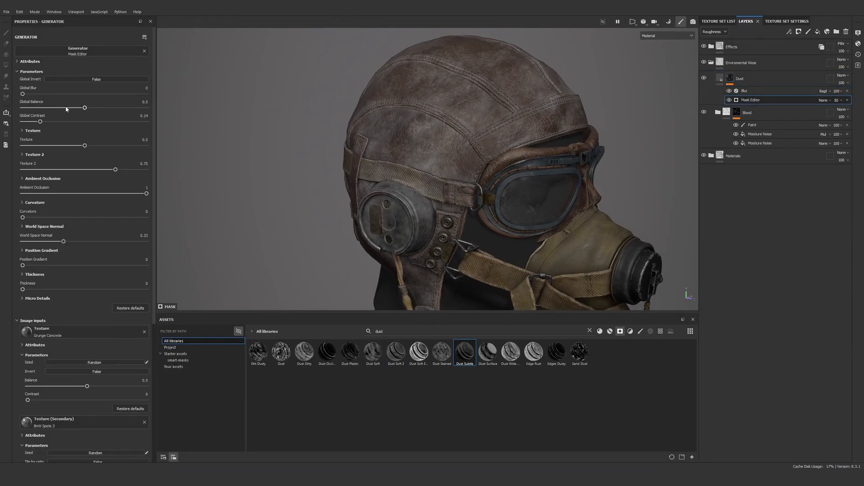
mouse_move(65, 109)
left_mouse_down()
mouse_move(60, 113)
mouse_move(75, 115)
left_mouse_up()
scroll(384, 120, "down", 5)
left_click_drag(543, 116, 189, 102, "alt")
scroll(364, 120, "up", 3)
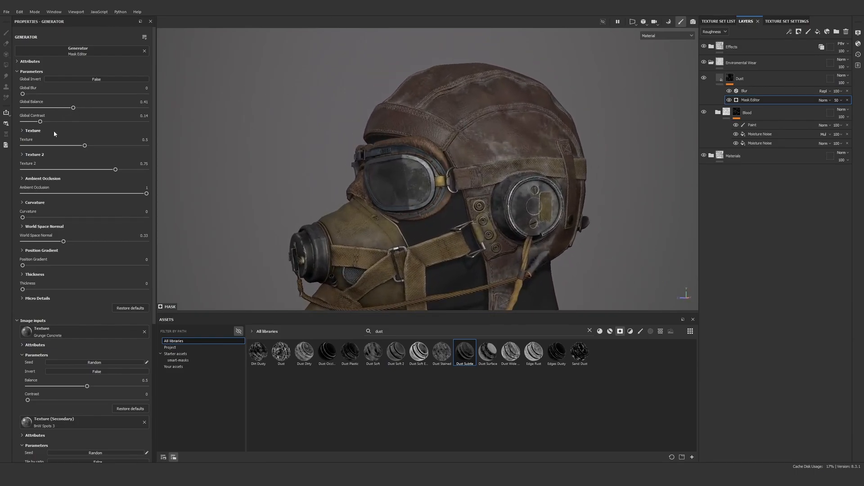
left_click_drag(73, 107, 79, 108)
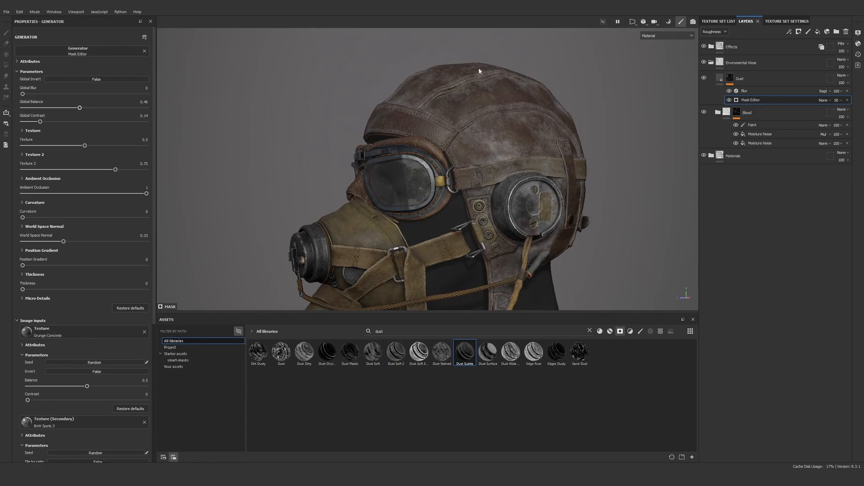
Try a darker reddish-grey base color on the Dust layer's fill and go back to BCBCBC
left_click(730, 78)
left_click(789, 32)
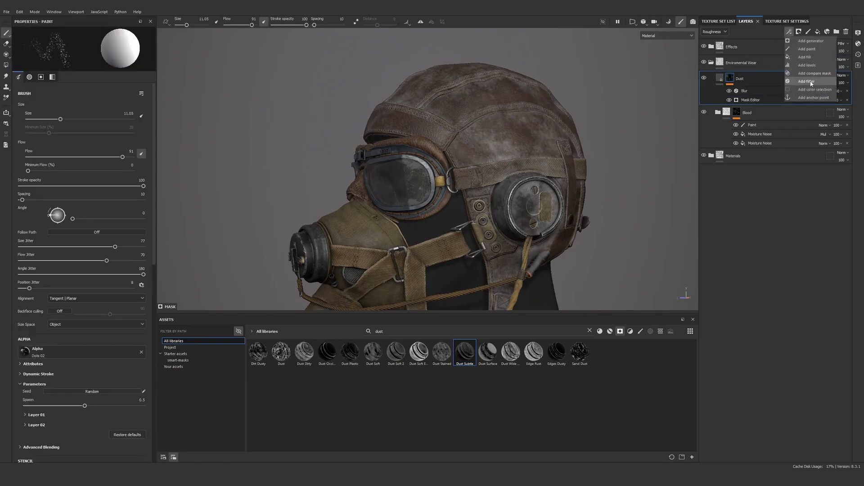
left_click(720, 78)
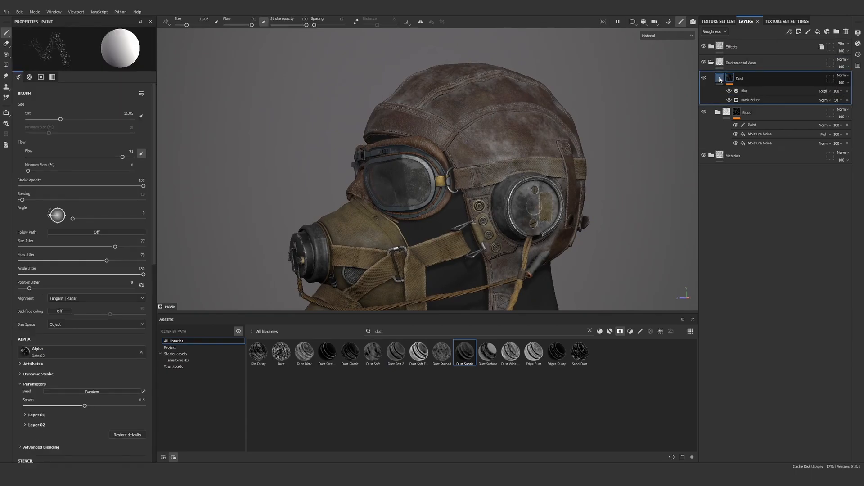
left_click(57, 210)
left_click(150, 278)
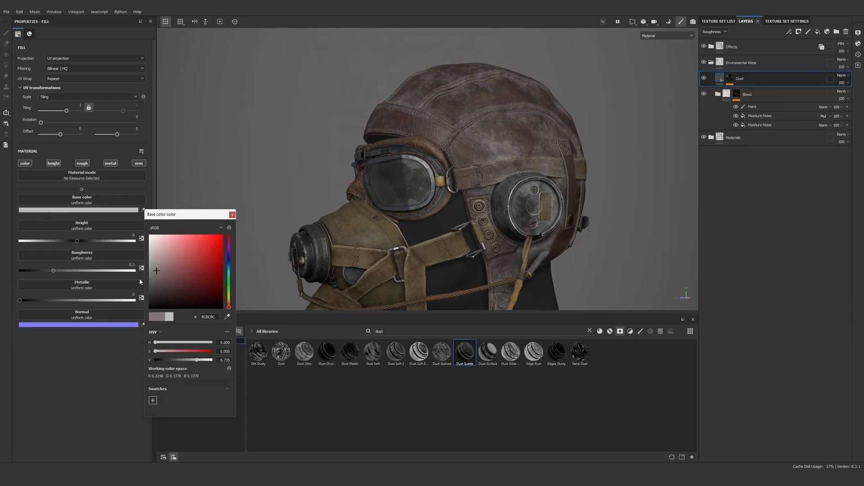
left_click_drag(524, 142, 590, 123, "alt")
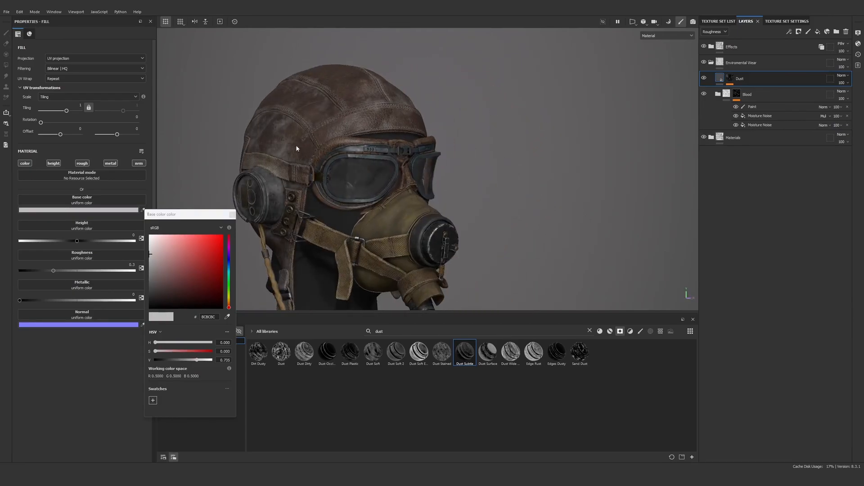
left_click(232, 214)
Add a fill with the Clouds 3 texture to the Dust layer's mask and set its blending mode to Multiply
left_click_drag(383, 146, 518, 141, "alt")
right_click_drag(517, 141, 541, 140, "shift")
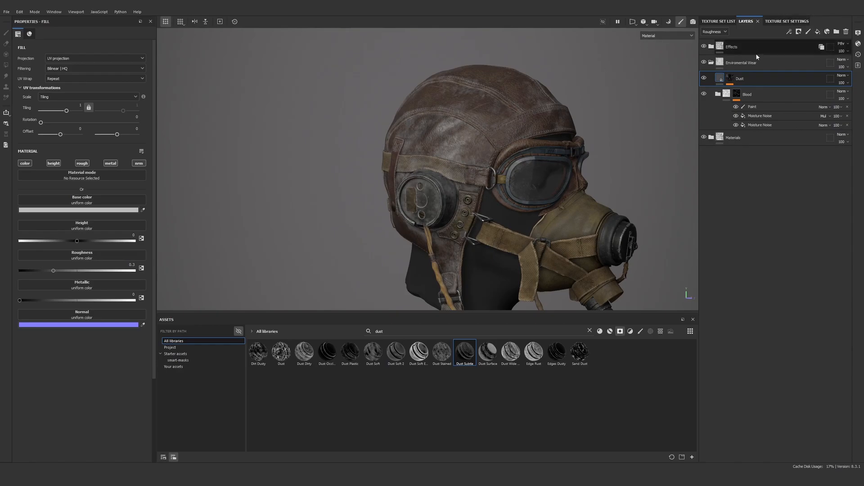
left_click(789, 32)
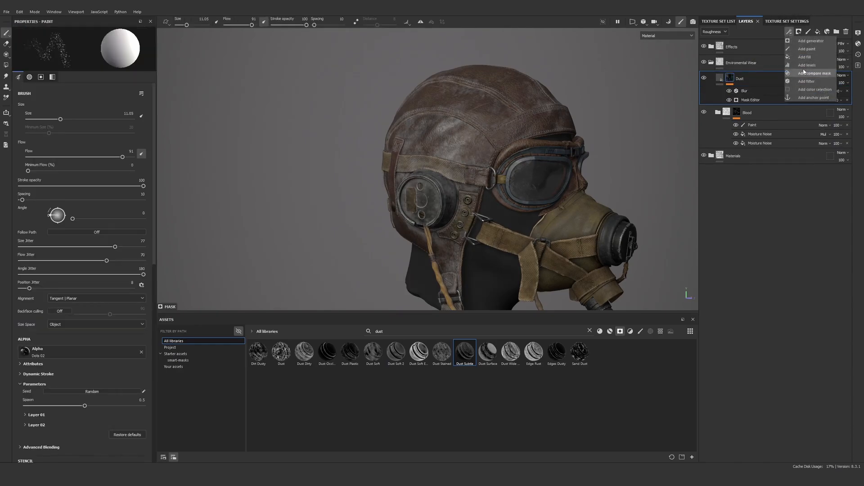
left_click(813, 59)
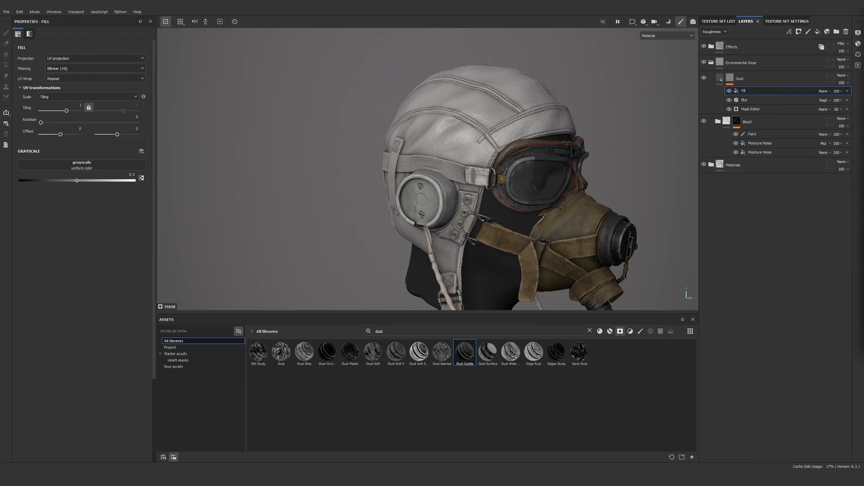
left_click(98, 166)
type("moist")
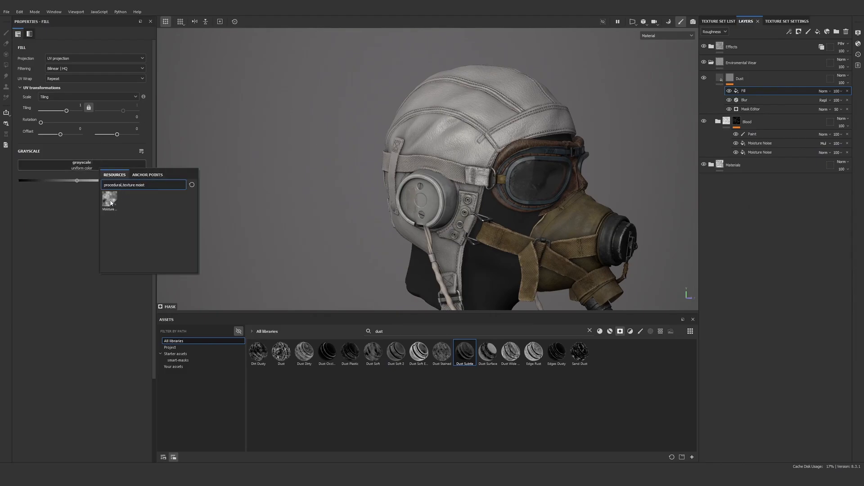
double_click(155, 183)
type("clo")
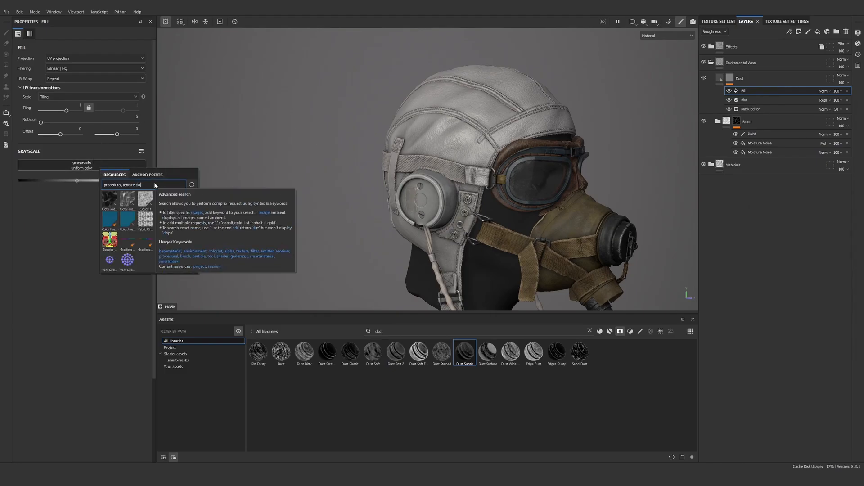
type("uds")
left_click(146, 205)
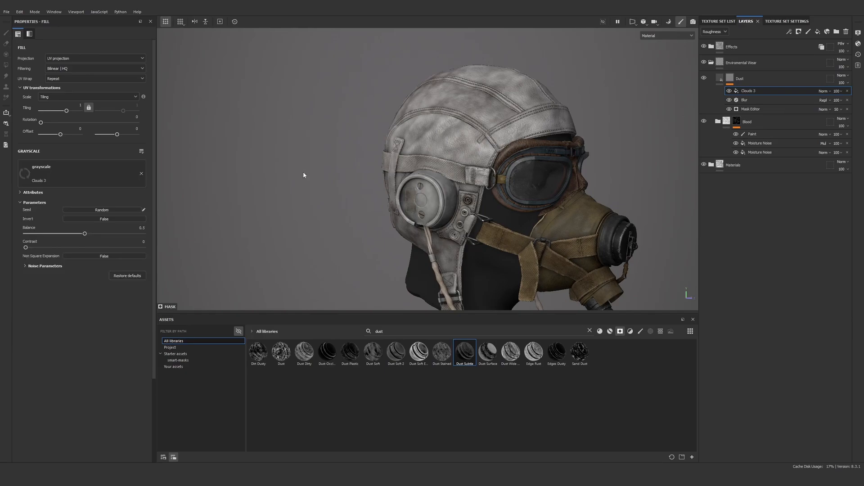
left_click(822, 91)
left_click(832, 122)
Set the Clouds 3 fill's balance to 0.42 and contrast to 0.57, checking the dust breakup around the helmet
scroll(475, 128, "up", 3)
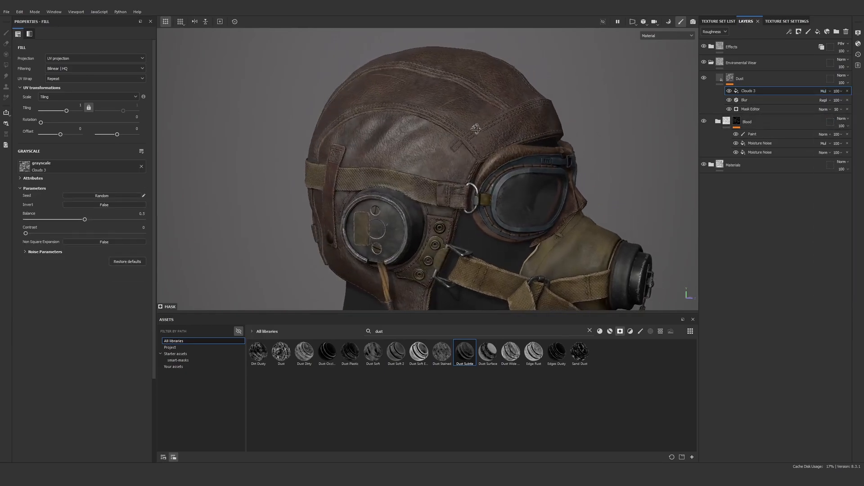
left_click_drag(26, 233, 75, 219)
scroll(419, 51, "down", 3)
left_click_drag(491, 101, 433, 115, "alt")
right_click_drag(434, 115, 514, 160, "alt")
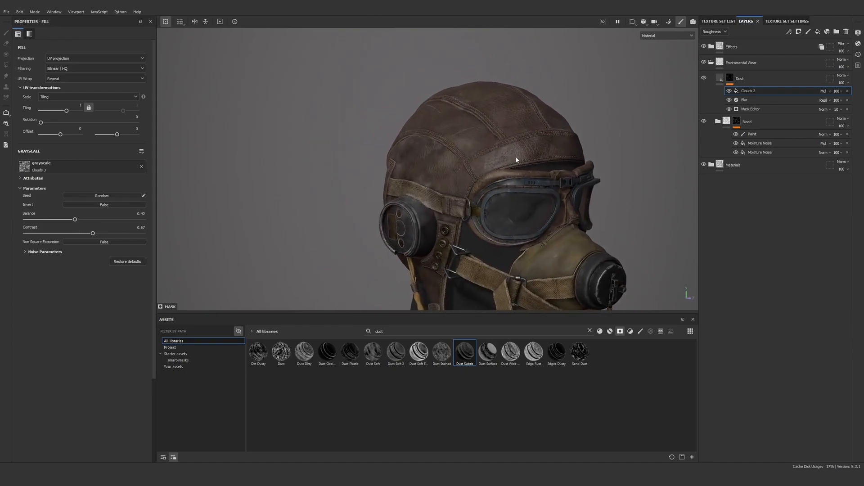
left_click_drag(515, 160, 428, 167, "alt")
middle_click_drag(671, 180, 563, 157, "alt")
left_click_drag(563, 148, 477, 138, "alt")
right_click_drag(478, 138, 504, 146, "alt")
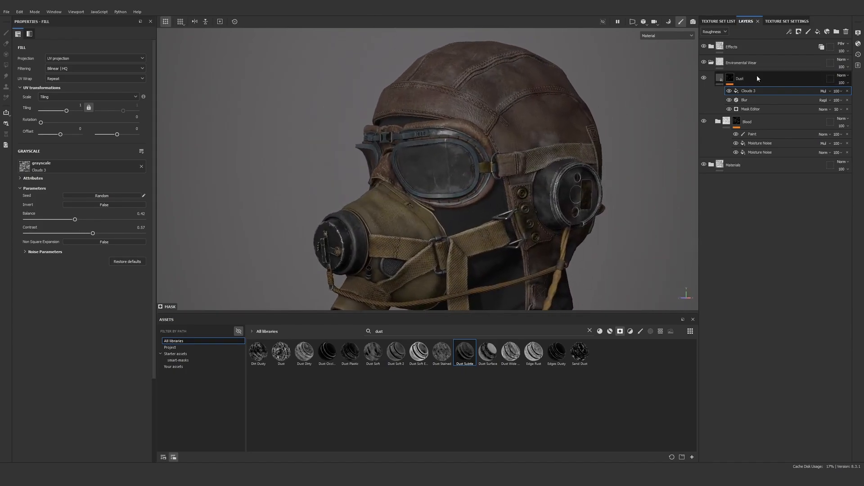
Set the Dust layer's roughness to 0.9481 and change its base color to a very dark blue
left_click(719, 78)
left_click_drag(106, 269, 129, 270)
left_click(90, 210)
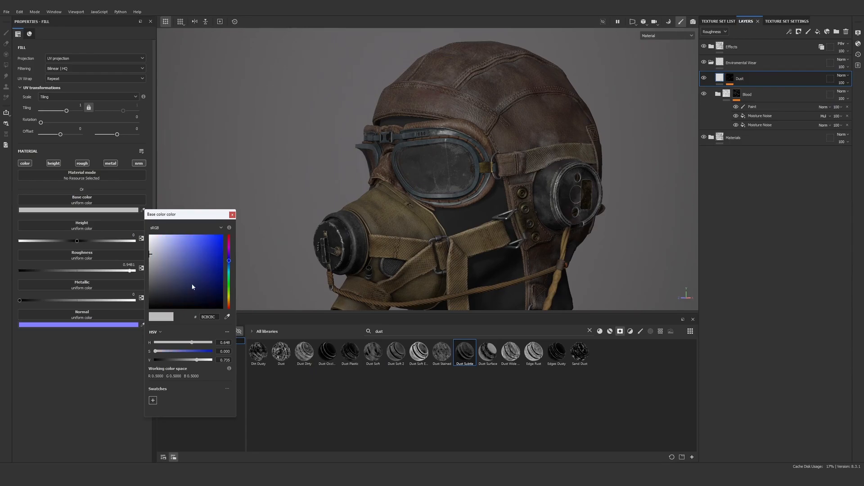
left_click(169, 296)
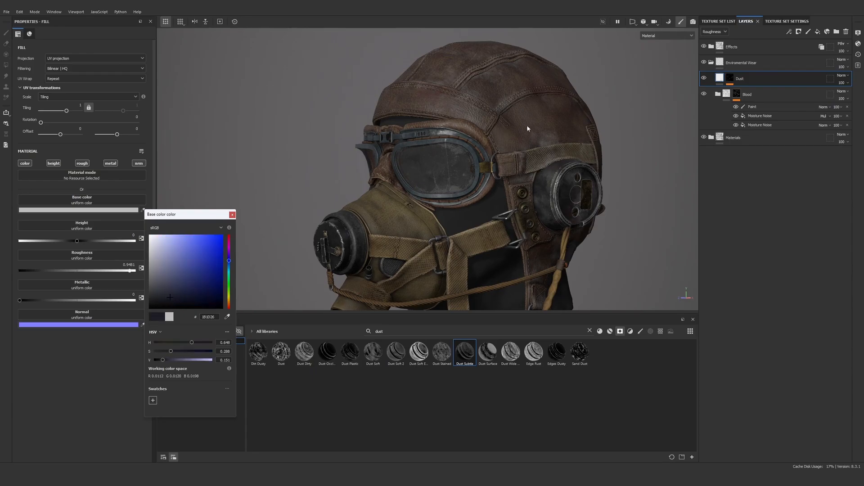
left_click(555, 125)
Set the Dust layer's base color to 2B2D40, comparing its effect in the Base color channel and the full material view
scroll(555, 126, "up", 5)
key("c")
key("c")
scroll(545, 163, "up", 3)
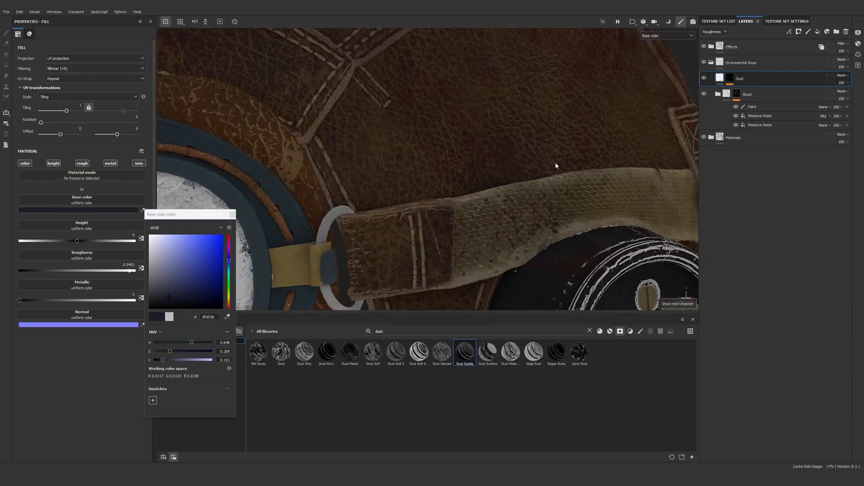
scroll(556, 166, "up", 2)
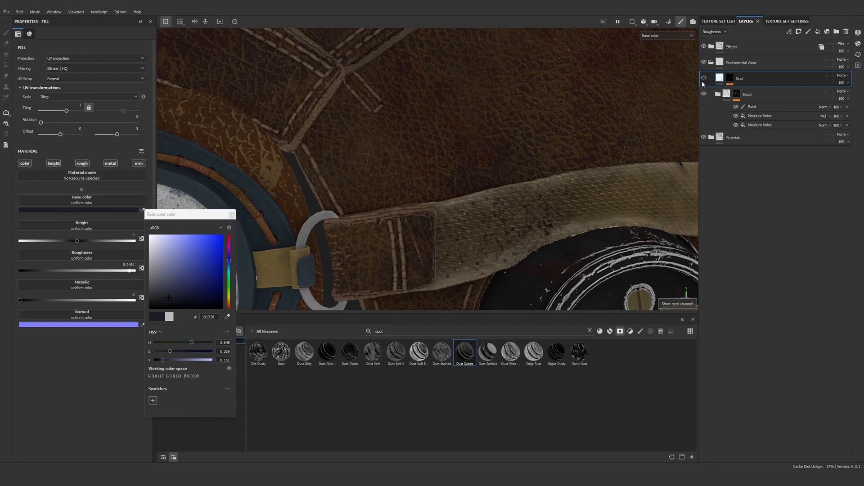
middle_click_drag(590, 192, 565, 177, "alt")
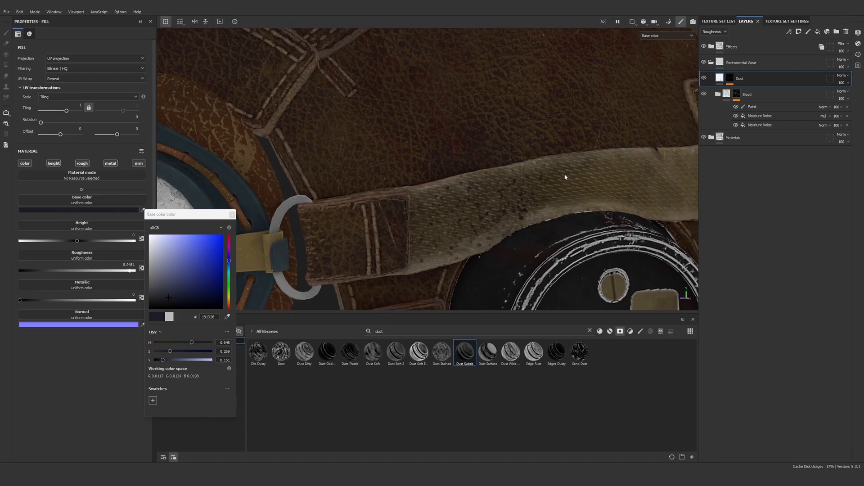
left_click(174, 290)
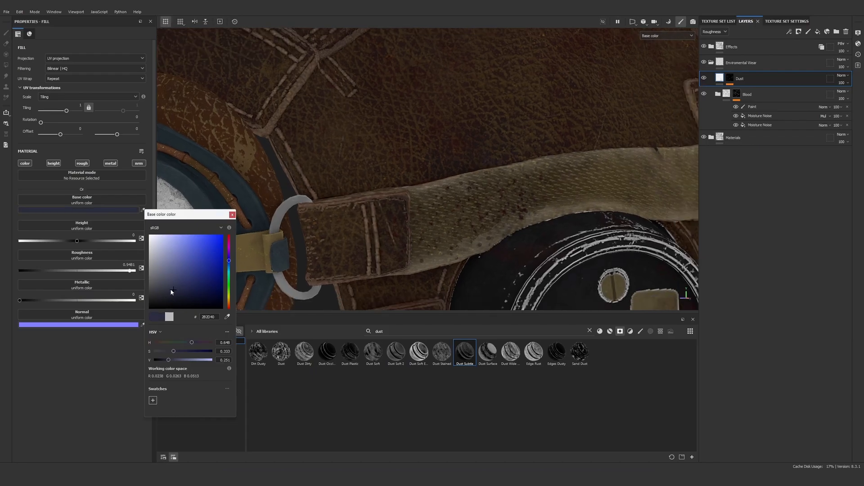
scroll(496, 213, "down", 3)
key("m")
scroll(499, 208, "down", 5)
middle_click_drag(516, 173, 520, 114, "alt")
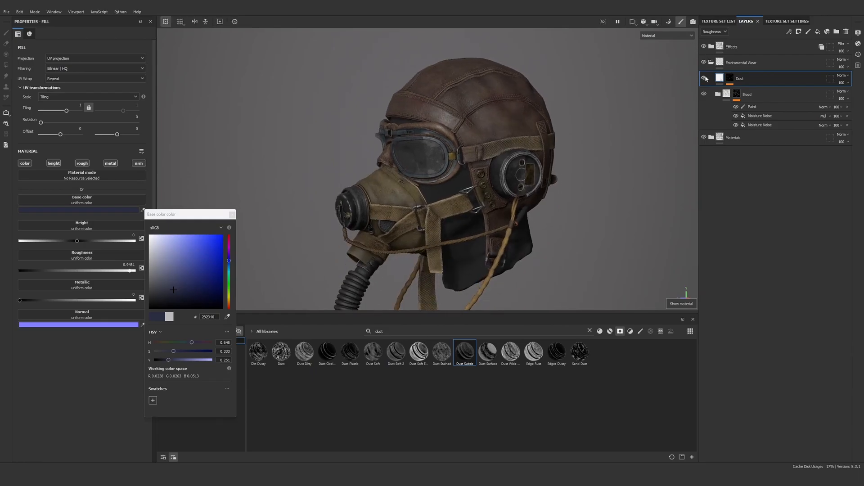
scroll(568, 108, "up", 4)
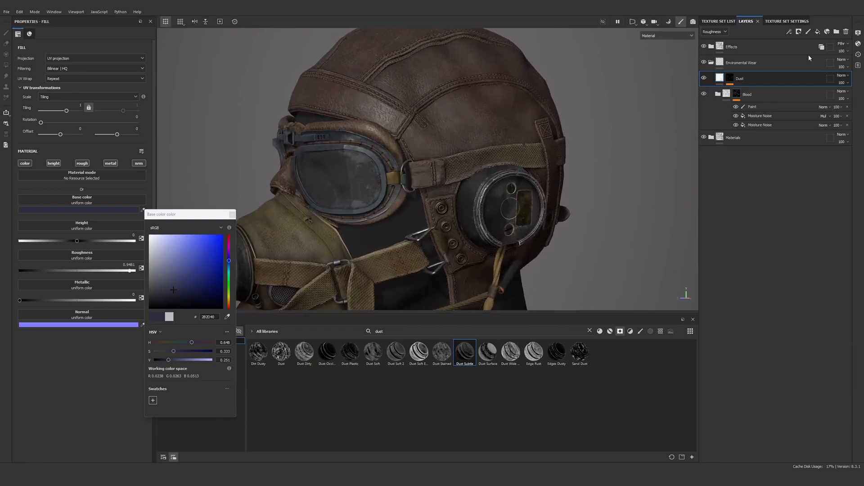
Add a Levels adjustment to the Dust layer's mask and lower its white input level to about 0.79
left_click(730, 80)
key("m")
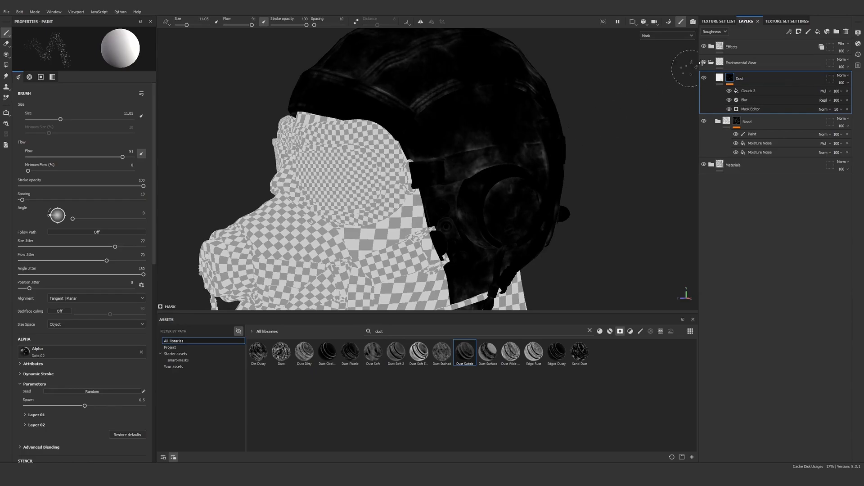
left_click(789, 31)
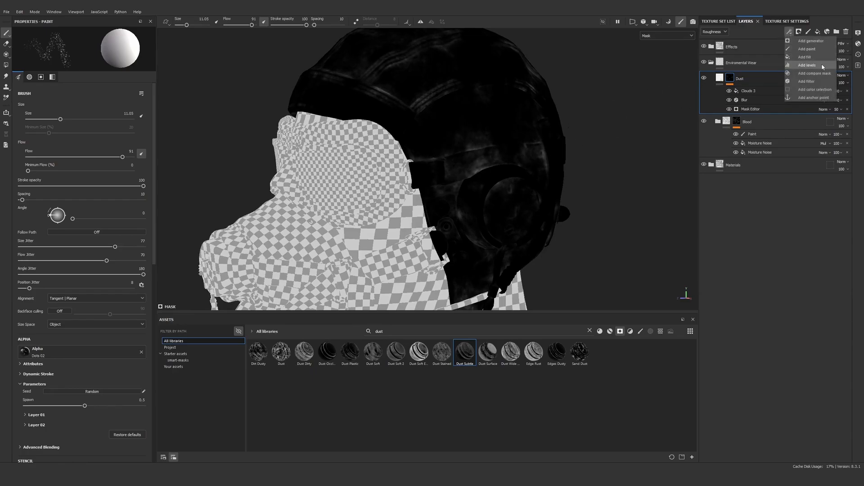
left_click(821, 64)
left_click_drag(23, 50, 19, 51)
mouse_move(149, 50)
left_mouse_down()
mouse_move(84, 50)
mouse_move(131, 58)
mouse_move(95, 59)
mouse_move(121, 66)
left_mouse_up()
key("m")
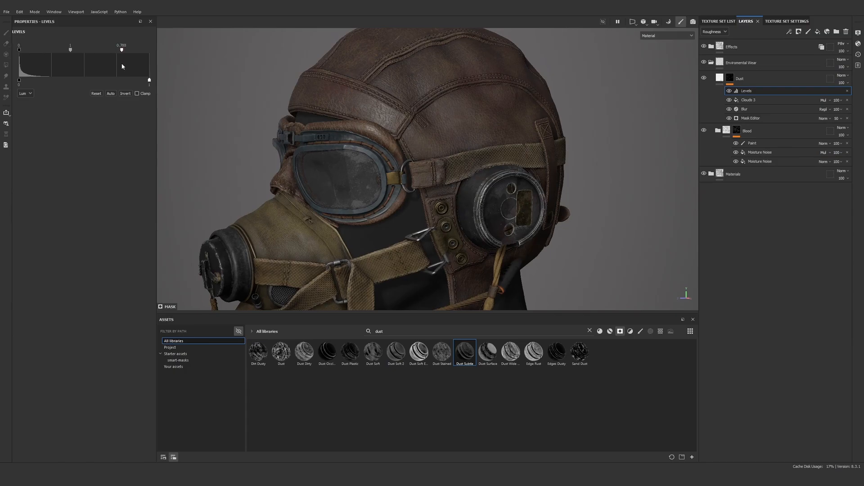
Add a fill effect using the Dirt 3 procedural texture above the Levels in the Dust layer's mask
key("m")
scroll(566, 189, "up", 5)
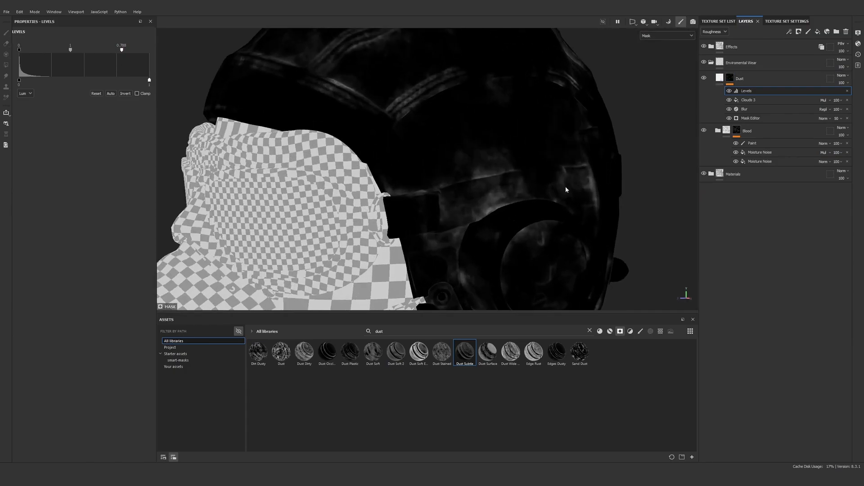
left_click(788, 32)
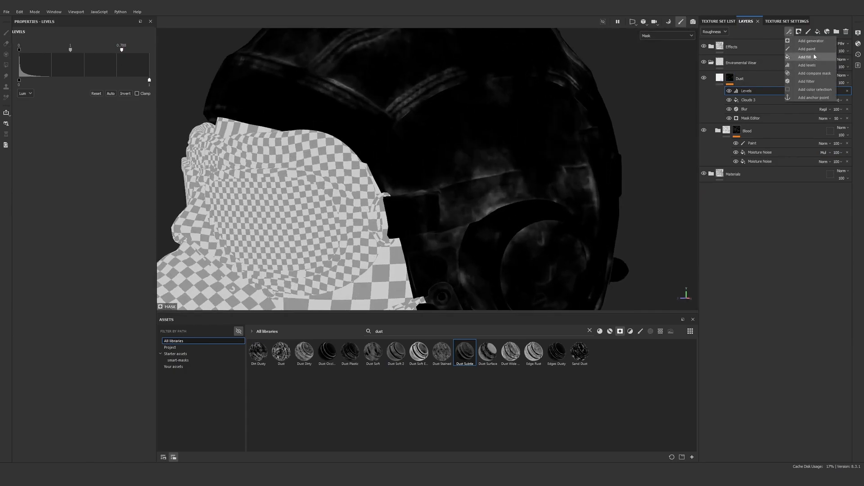
left_click(814, 56)
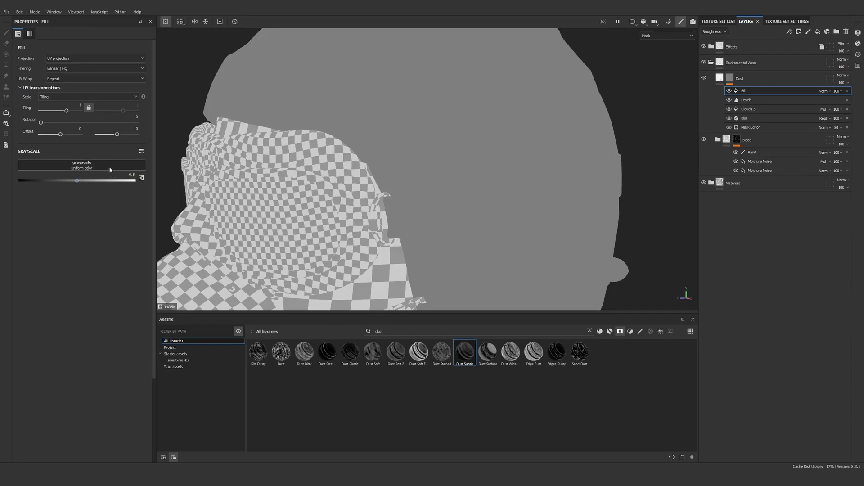
left_click(110, 169)
double_click(166, 187)
type("dirt")
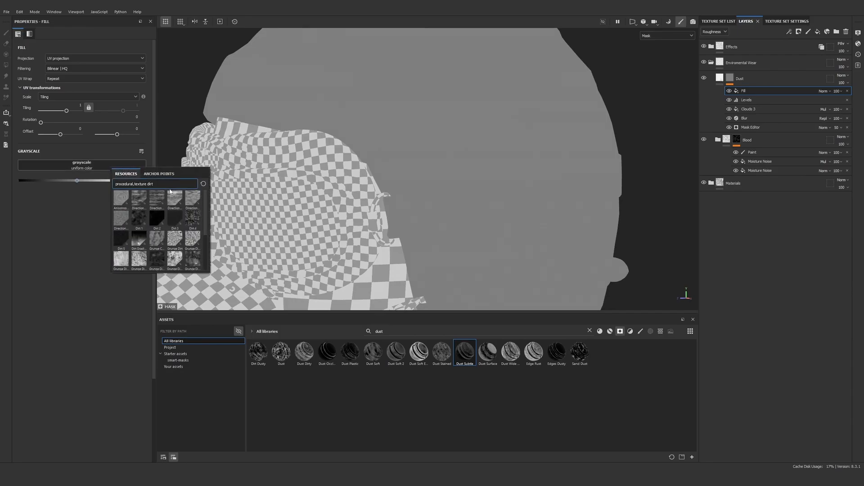
left_click(175, 219)
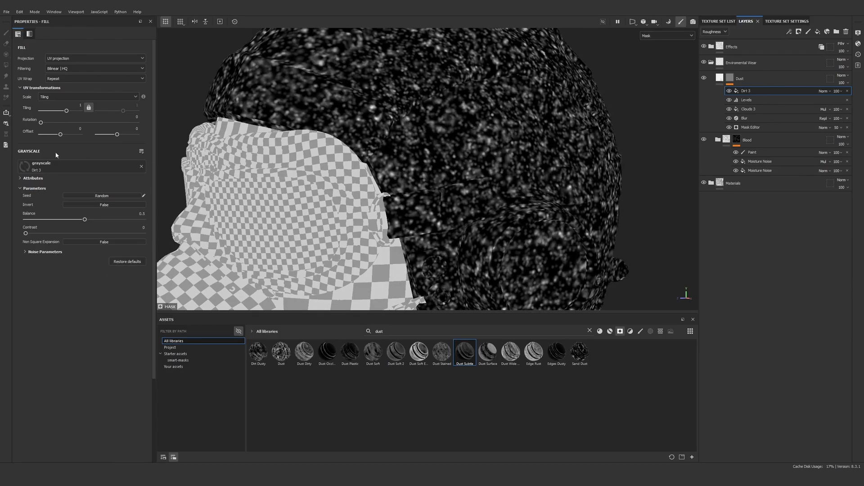
Set the Dirt 3 fill's balance to 0.16 and check the helmet in the full material view
left_click_drag(84, 219, 45, 221)
key("m")
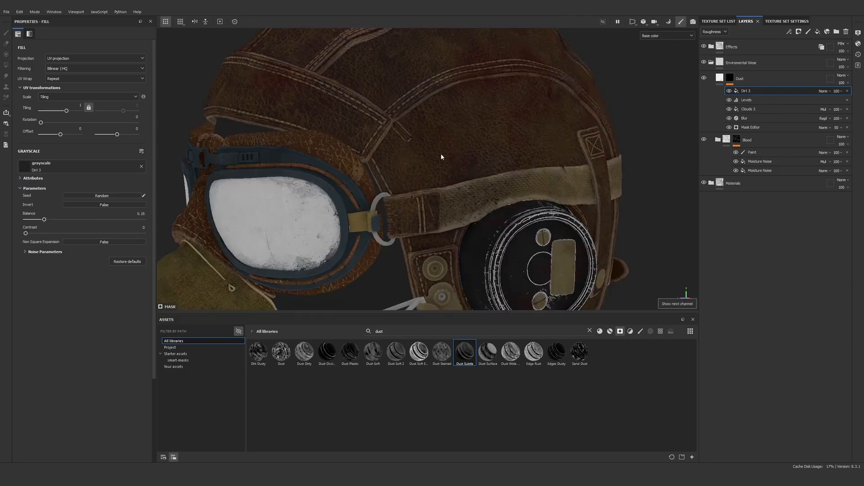
scroll(441, 156, "down", 5)
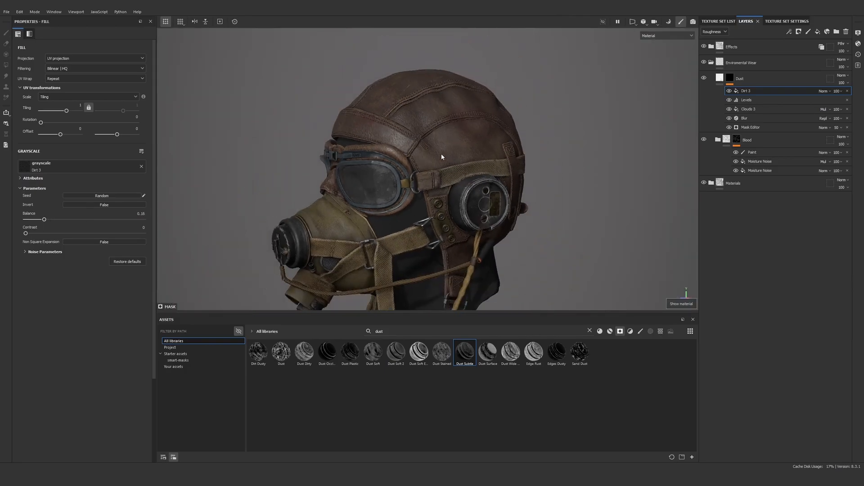
left_click_drag(442, 156, 474, 167, "alt")
middle_click_drag(475, 167, 469, 141, "alt")
left_click_drag(468, 141, 461, 139, "alt")
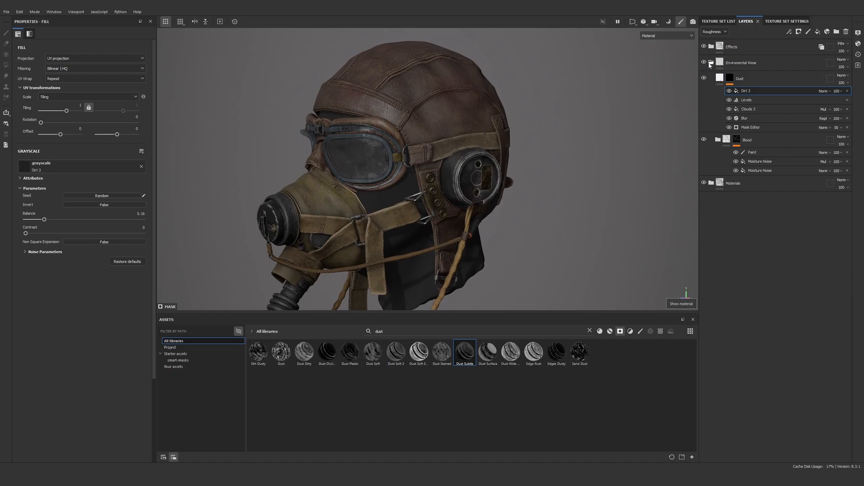
Add a new fill layer above the Dust layer and view the whole helmet from a distance
left_click(748, 79)
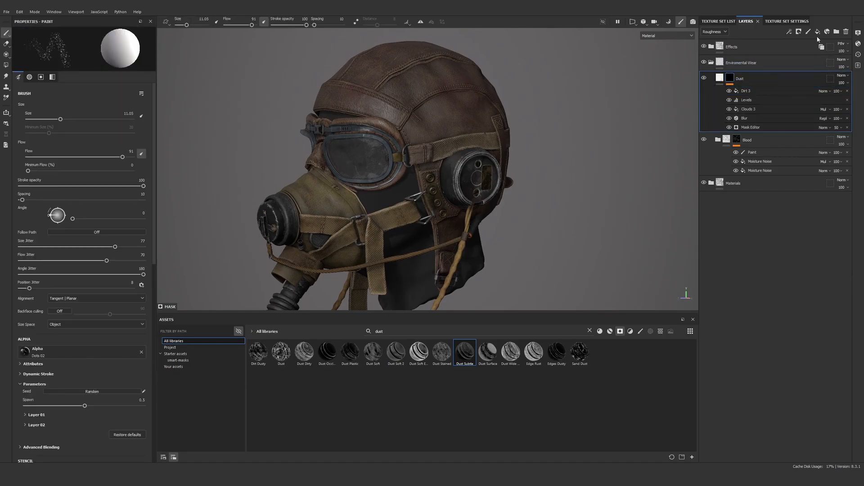
left_click(818, 31)
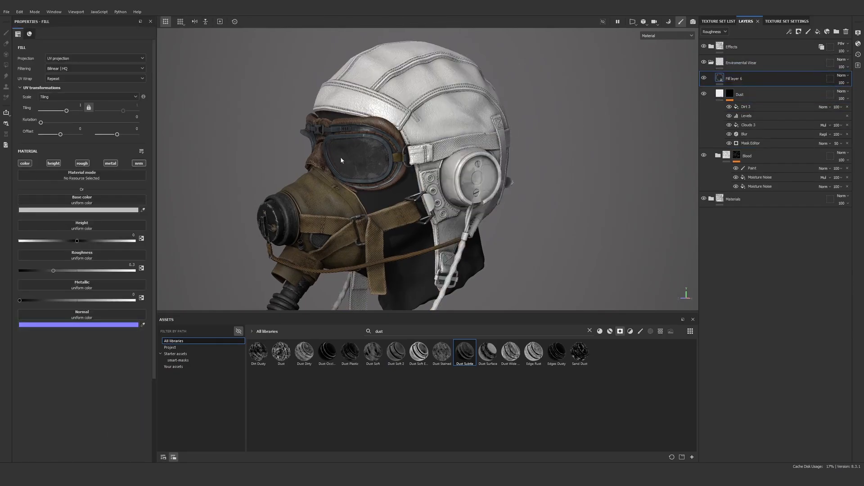
left_click_drag(490, 143, 399, 155, "alt")
middle_click_drag(439, 187, 433, 173, "alt")
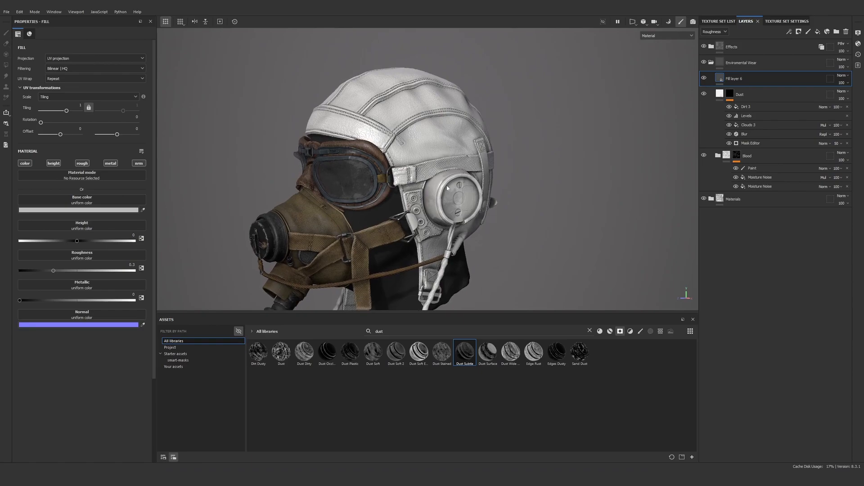
right_click_drag(434, 173, 385, 107, "alt")
left_click_drag(400, 189, 461, 202, "alt")
right_click_drag(461, 202, 419, 146, "alt")
left_click_drag(418, 146, 458, 159, "alt")
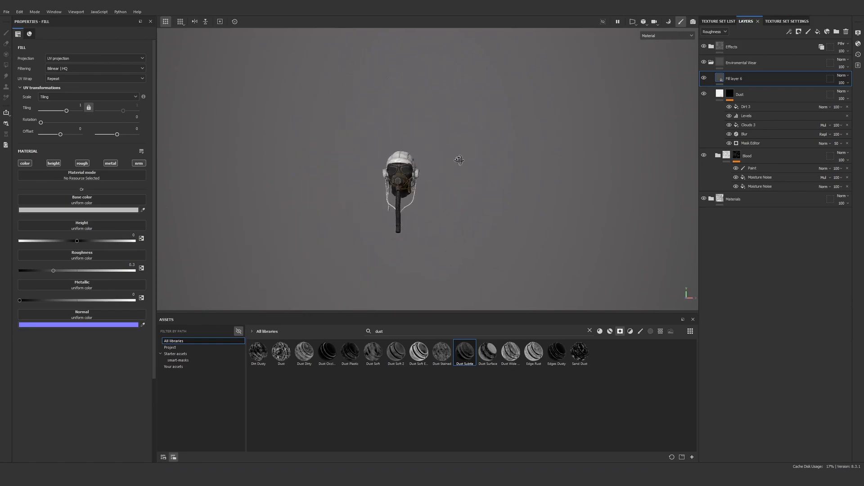
middle_click_drag(454, 182, 505, 133, "alt")
right_click_drag(518, 135, 465, 69, "alt")
left_click_drag(465, 69, 480, 139, "alt")
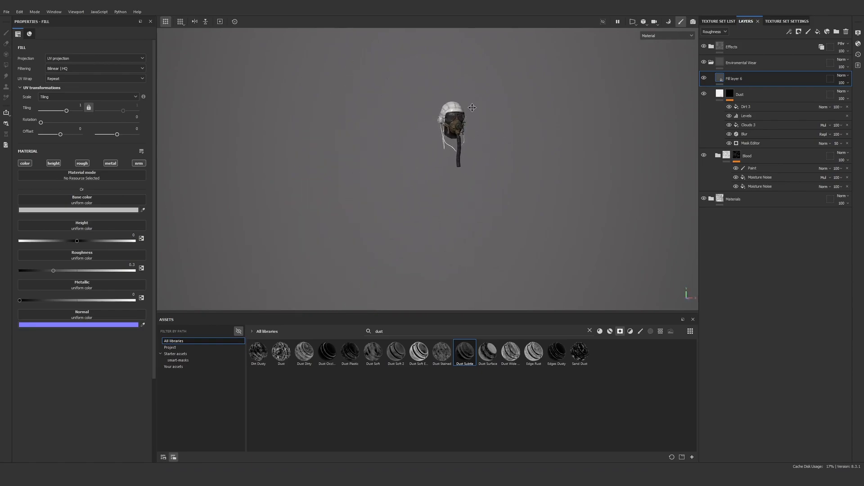
middle_click_drag(519, 180, 519, 133, "alt")
Sketch a rectangle and freehand marks on a screen capture of the distant helmet, and discard the capture
key("Print")
left_click_drag(534, 44, 373, 327)
mouse_move(485, 283)
left_mouse_down()
mouse_move(430, 156)
mouse_move(424, 164)
left_mouse_up()
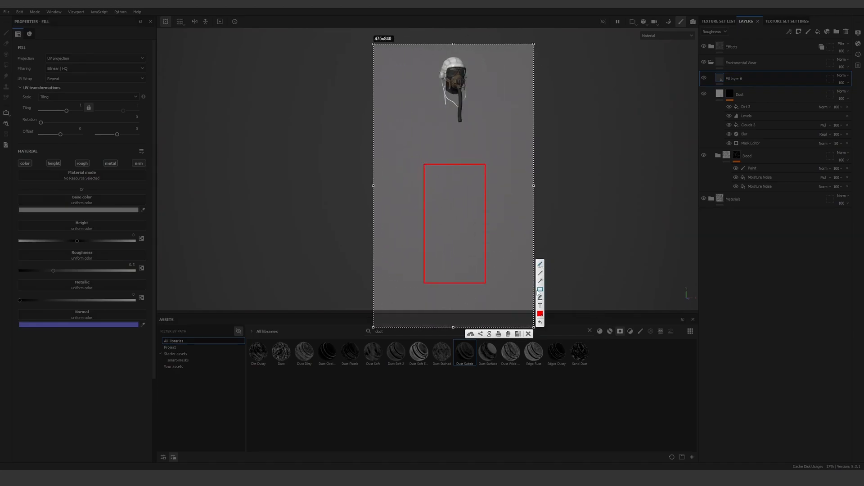
mouse_move(473, 256)
left_mouse_down()
mouse_move(420, 268)
mouse_move(470, 257)
left_mouse_up()
mouse_move(472, 209)
left_mouse_down()
mouse_move(471, 256)
mouse_move(454, 179)
left_mouse_up()
mouse_move(404, 153)
left_mouse_down()
mouse_move(402, 164)
mouse_move(403, 154)
left_mouse_up()
mouse_move(503, 142)
left_mouse_down()
mouse_move(496, 137)
mouse_move(503, 134)
mouse_move(493, 146)
left_mouse_up()
mouse_move(428, 120)
left_mouse_down()
mouse_move(438, 114)
mouse_move(456, 134)
left_mouse_up()
left_click_drag(443, 70, 457, 66)
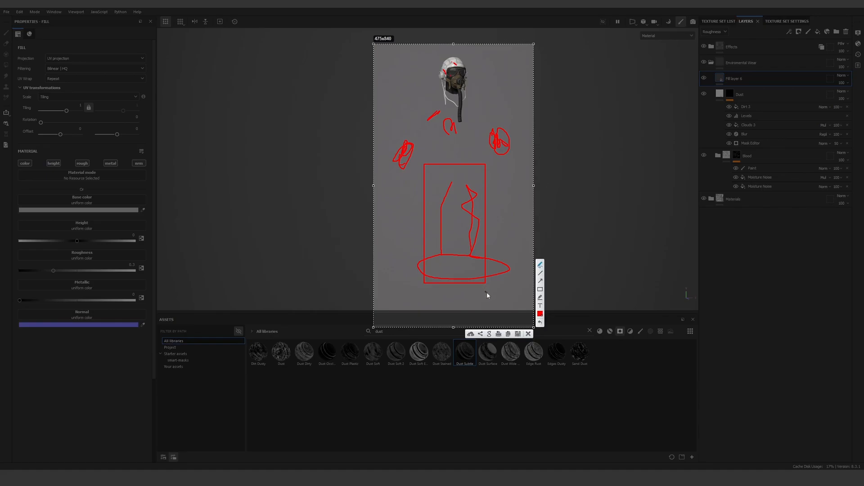
left_click(528, 333)
Delete the new fill layer above the Dust layer and return to a close view of the helmet
scroll(471, 54, "up", 4)
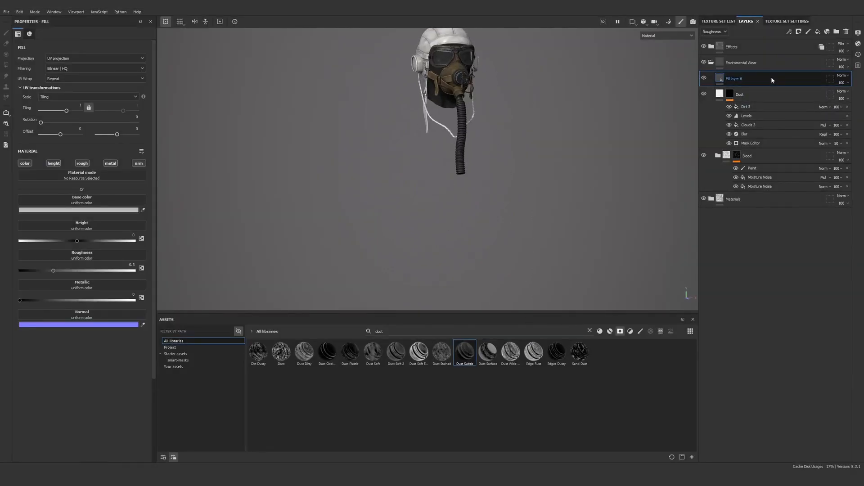
key("Delete")
scroll(460, 108, "up", 5)
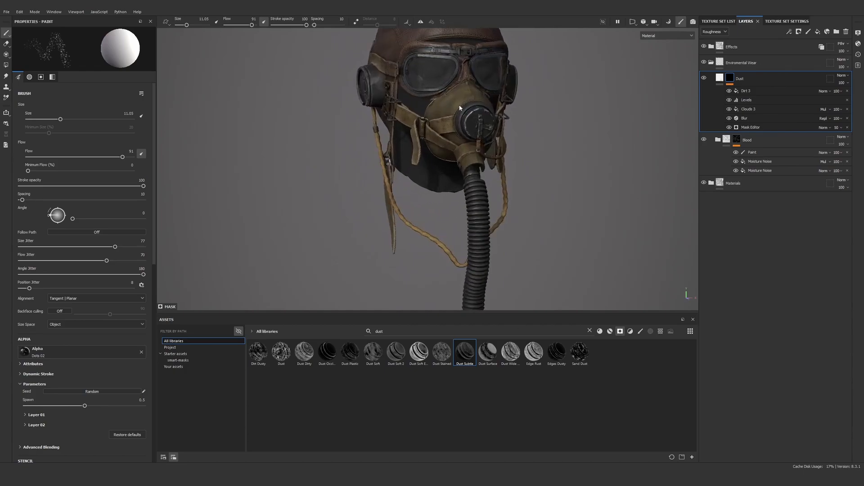
scroll(460, 108, "up", 4)
middle_click_drag(460, 108, 464, 148, "alt")
left_click_drag(468, 144, 565, 140, "alt")
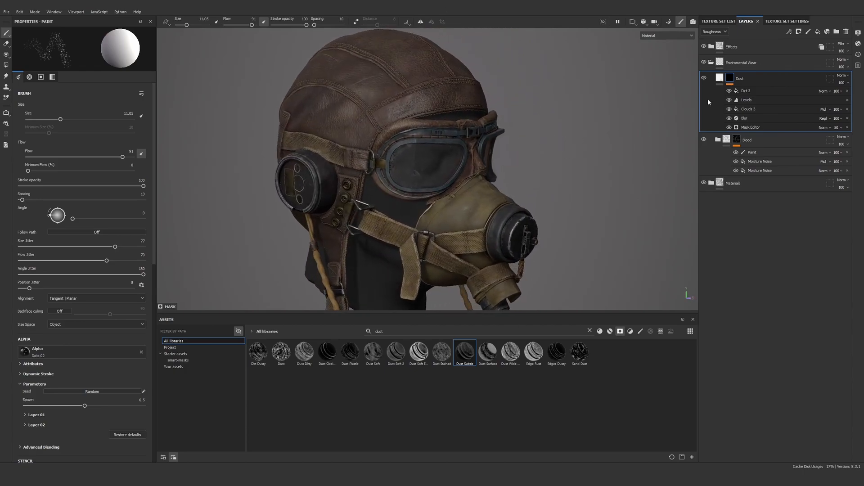
Collapse the Enviromental Wear folder and copy it
left_click(742, 63)
left_click(711, 62)
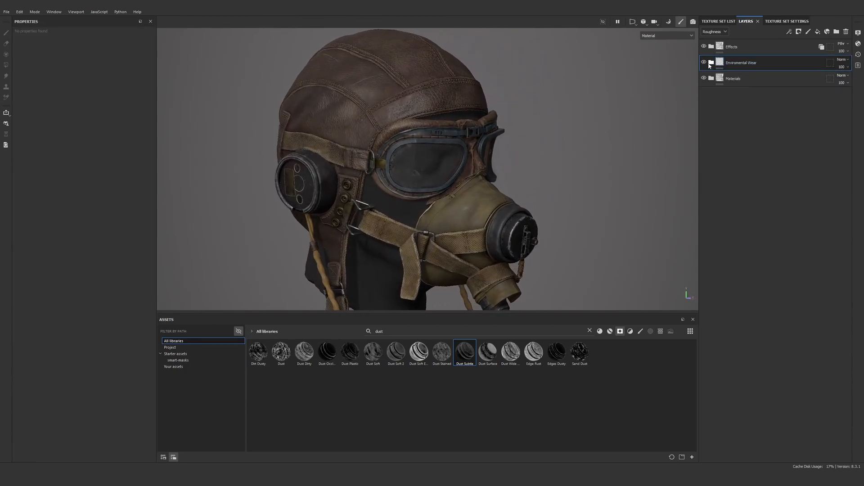
right_click(746, 65)
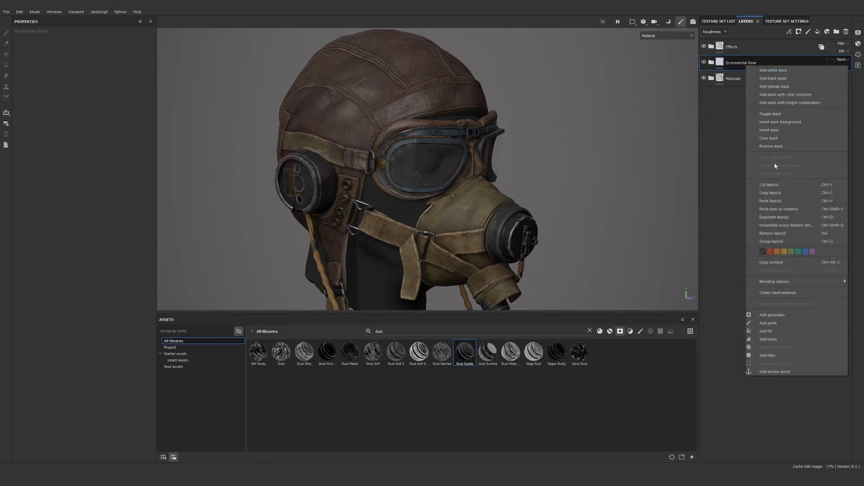
left_click(771, 193)
Examine the environmental wear on the helmet from both sides and the back
mouse_move(653, 162)
left_mouse_down("alt")
mouse_move(565, 143)
mouse_move(559, 131)
mouse_move(545, 144)
mouse_move(607, 108)
left_mouse_up("alt")
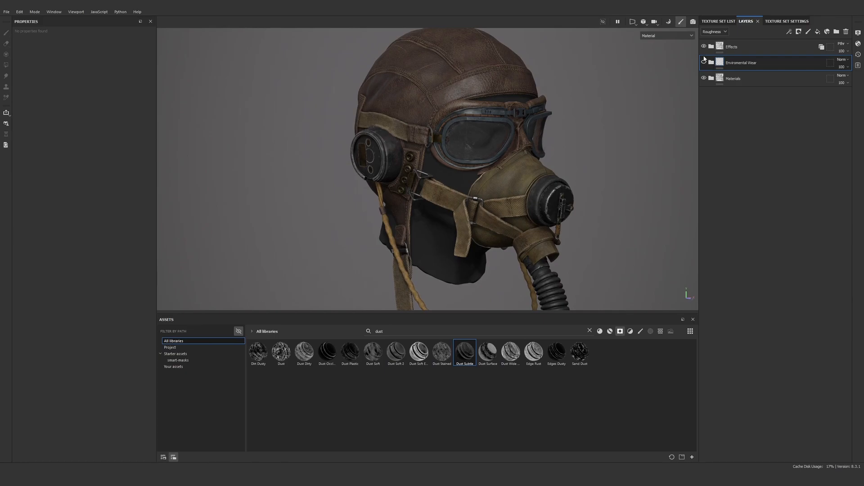
left_click_drag(482, 112, 635, 112, "alt")
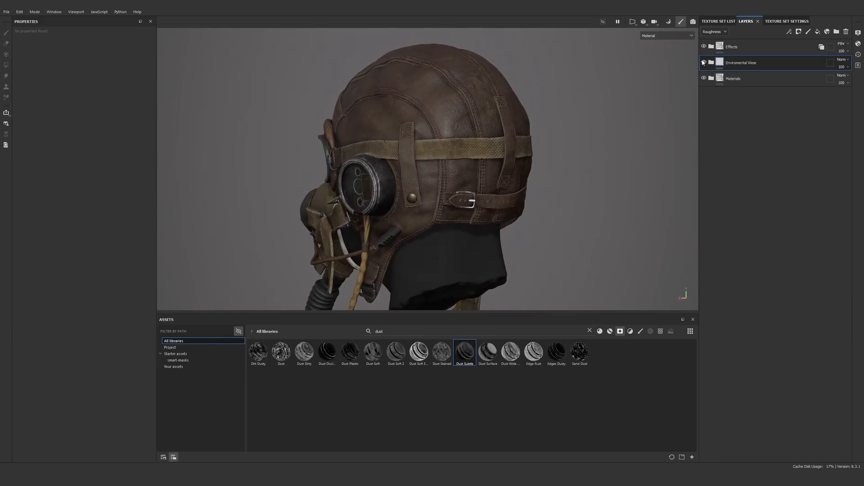
left_click_drag(450, 130, 685, 124, "alt")
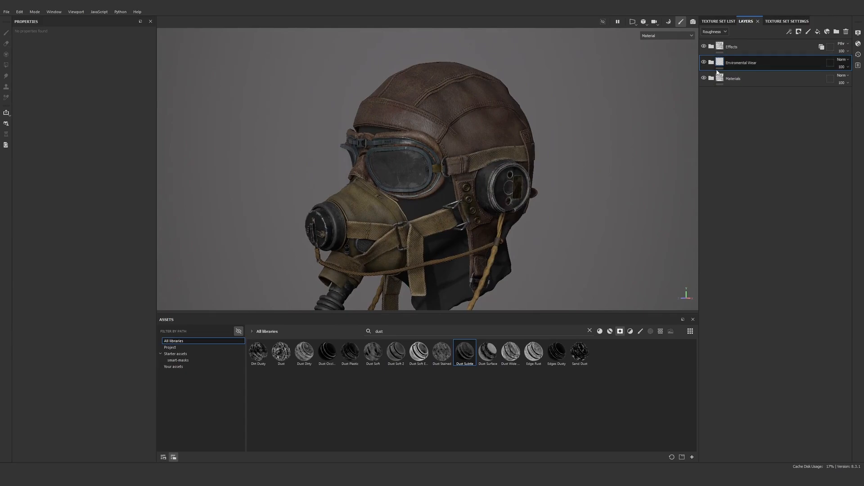
middle_click_drag(515, 164, 518, 137, "alt")
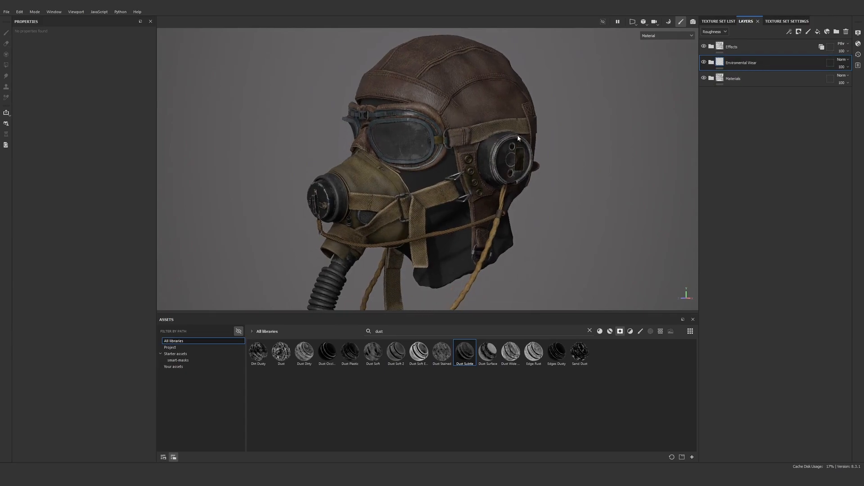
left_click_drag(428, 132, 519, 92, "alt")
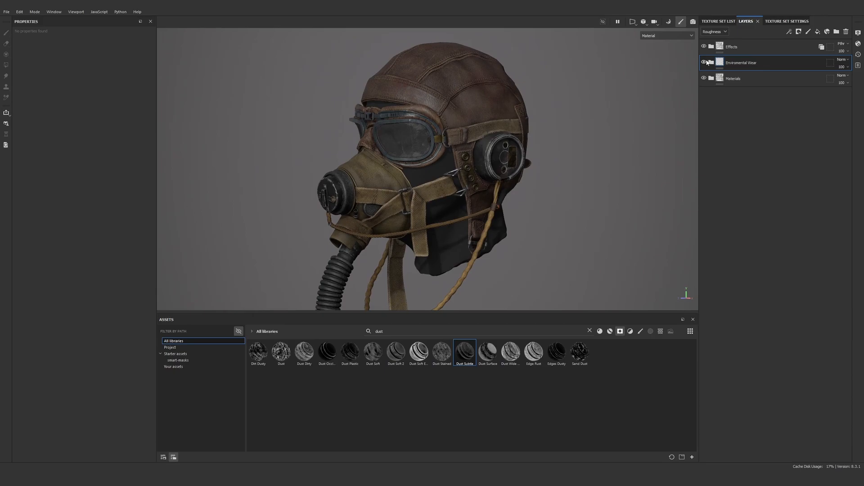
left_click_drag(421, 130, 475, 133, "alt")
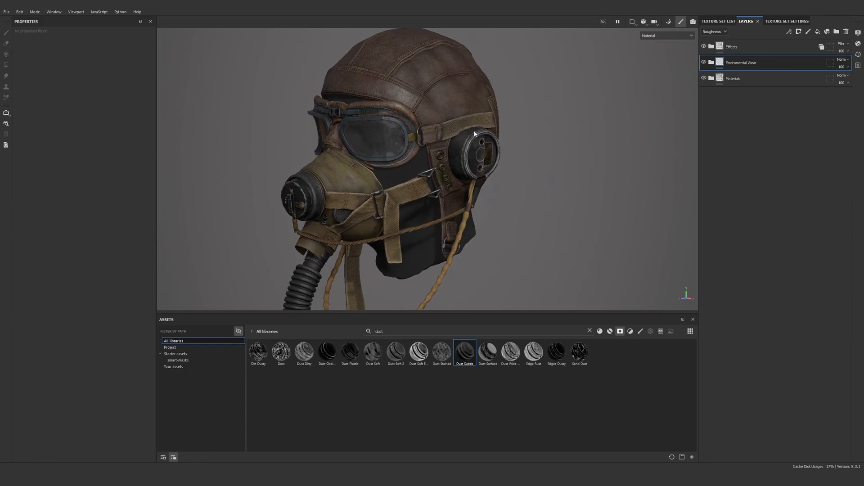
Make Goggles the active texture set and show its layer stack
left_click(787, 21)
left_click(734, 21)
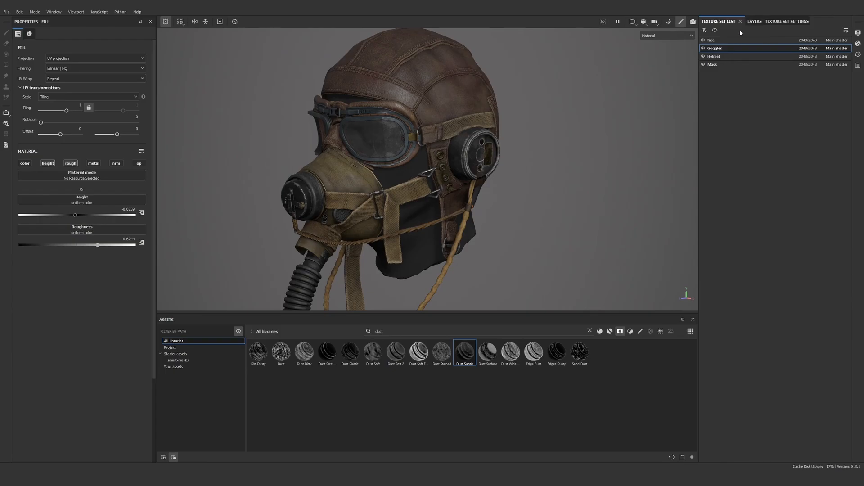
left_click(755, 21)
Examine the goggles, mask and helmet surfaces up close from several angles
left_click_drag(395, 109, 585, 103, "alt")
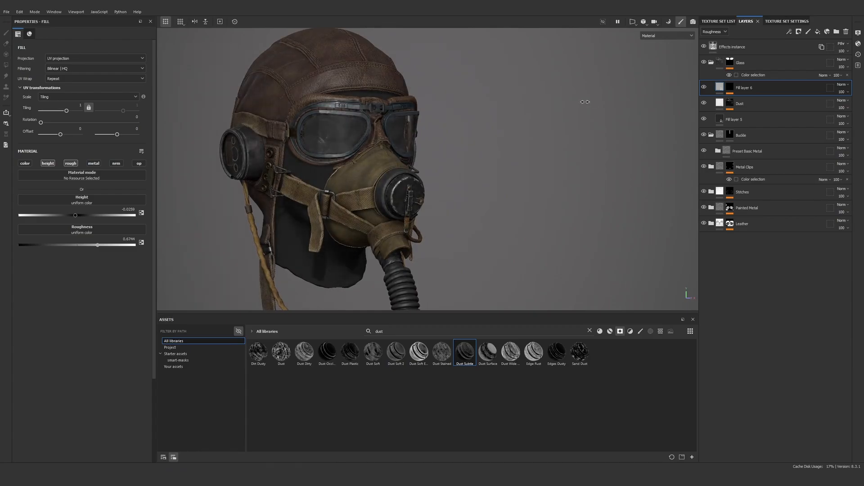
scroll(486, 131, "up", 5)
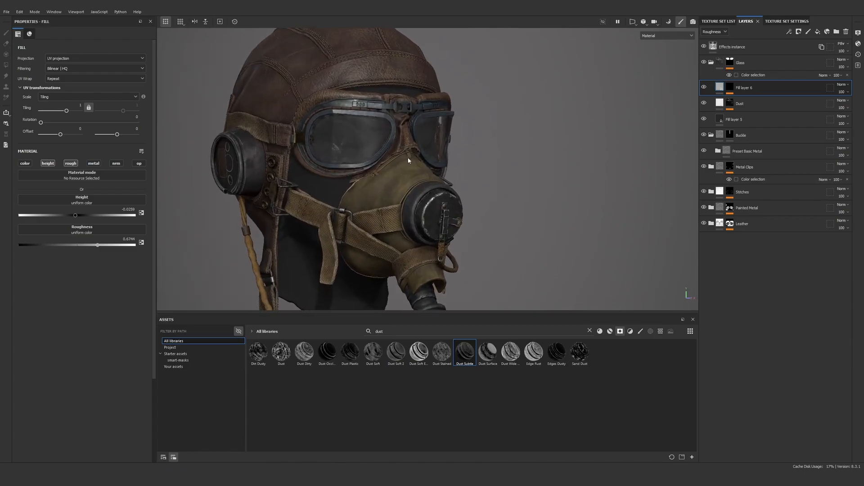
left_click_drag(408, 161, 363, 111, "alt")
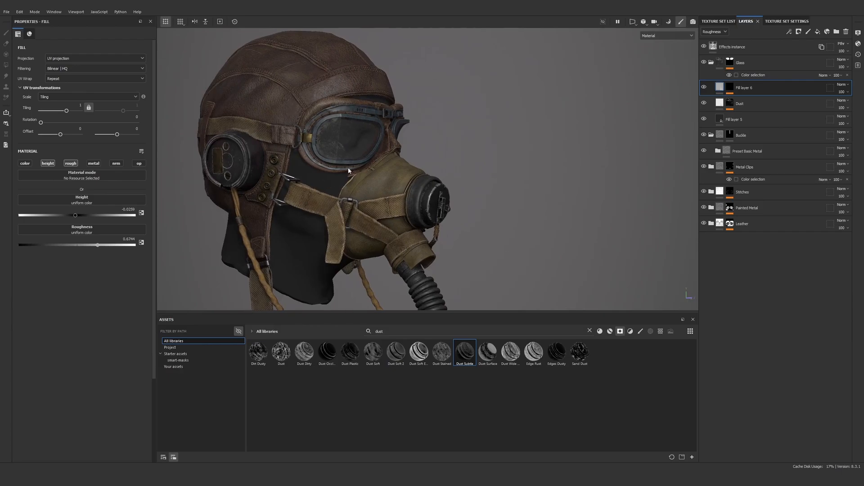
right_click_drag(349, 171, 478, 123, "alt")
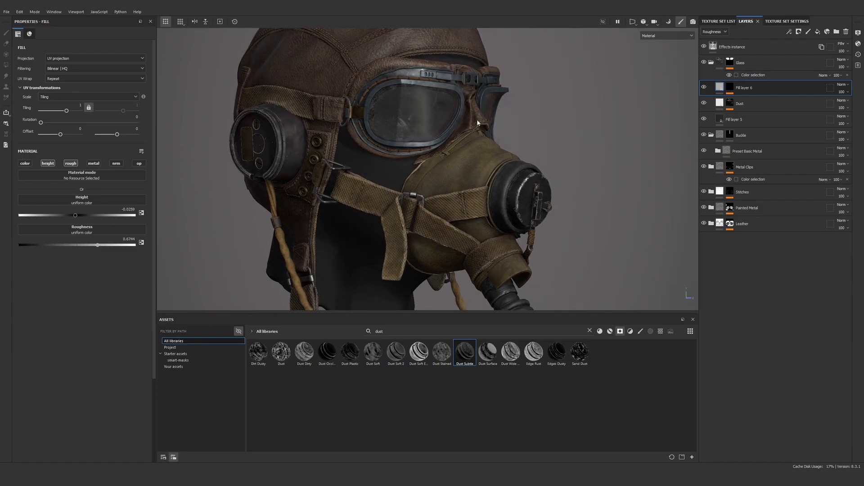
scroll(482, 120, "down", 3)
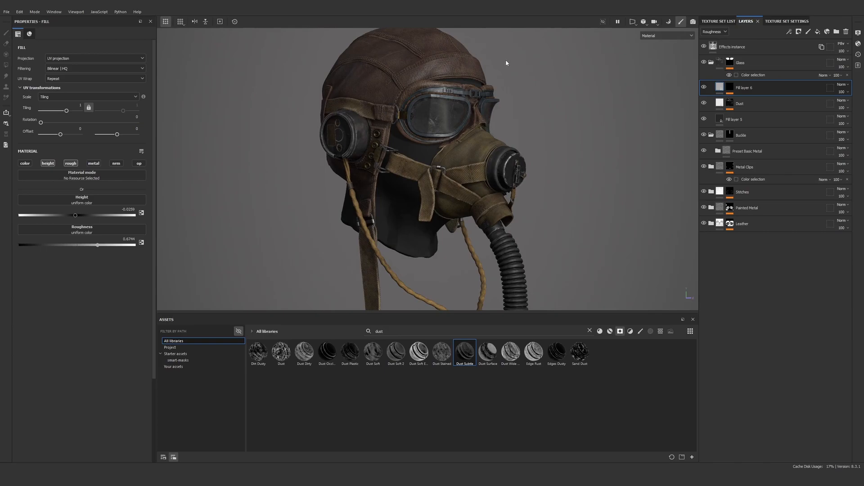
middle_click_drag(463, 135, 460, 138, "alt")
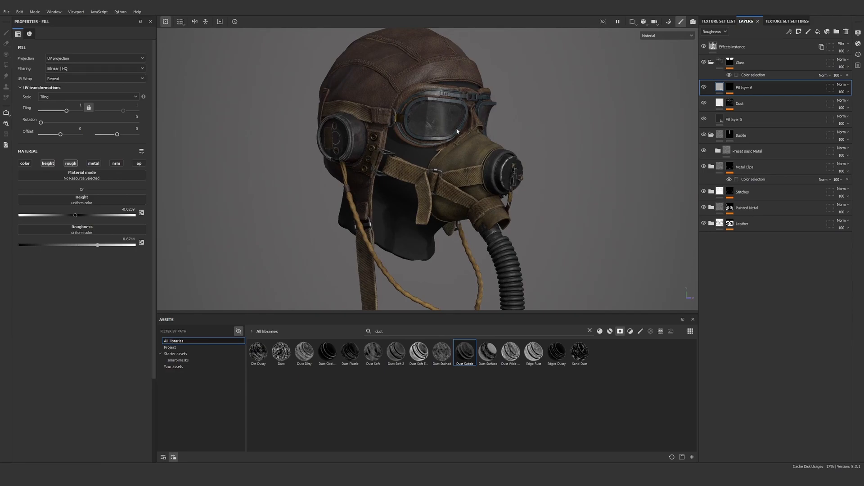
right_click_drag(457, 132, 455, 157, "alt")
right_click_drag(459, 151, 585, 114, "shift")
Collapse the Glass and Buckle folders in the Goggles stack, and toggle the Effects instance off and on for comparison
left_click(711, 62)
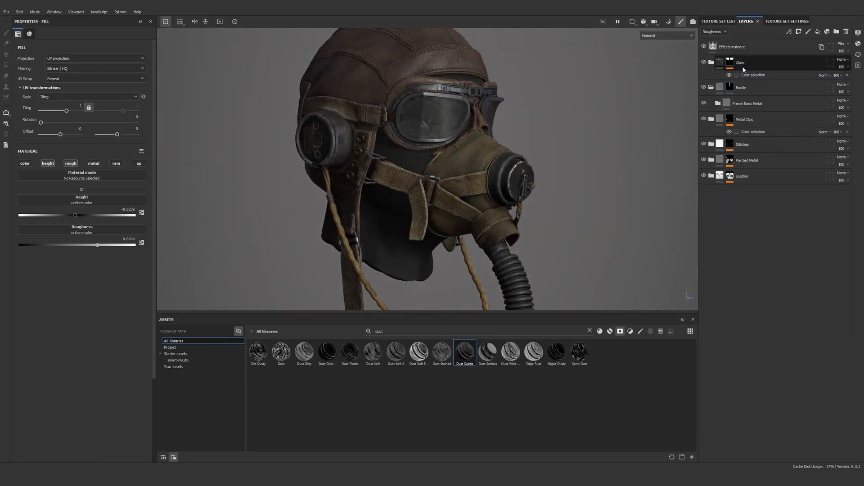
left_click(718, 62)
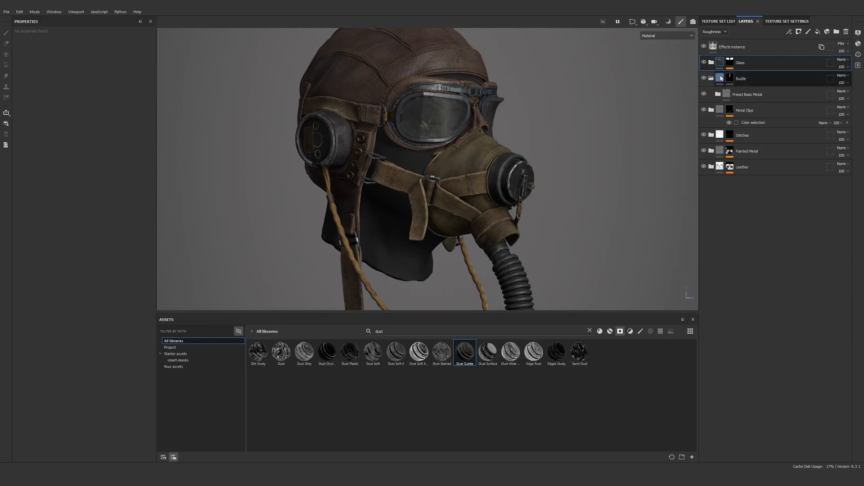
left_click(711, 78)
left_click(738, 46)
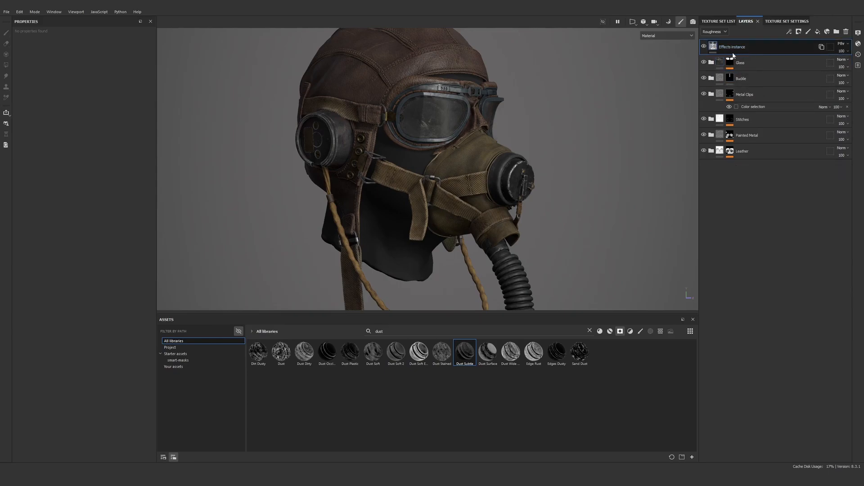
left_click(703, 47)
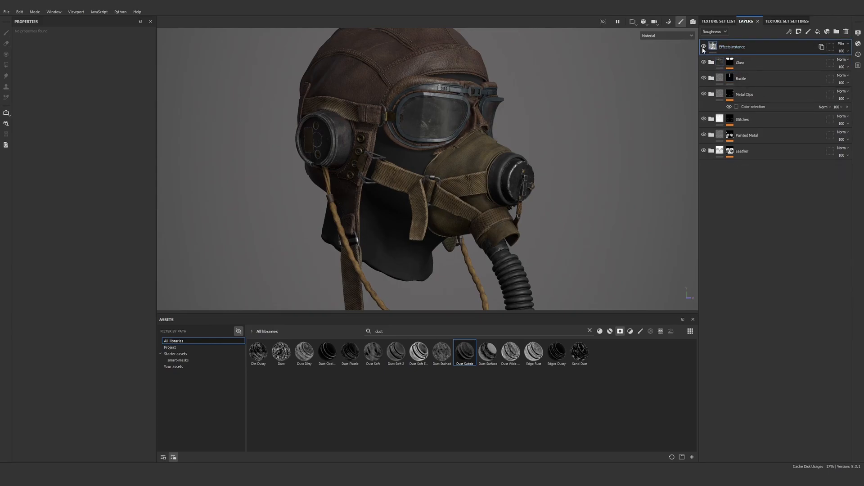
left_click(703, 47)
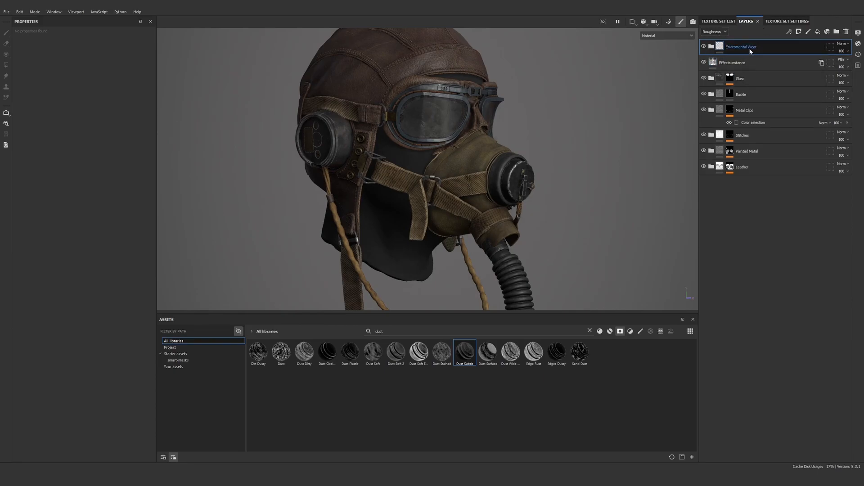
Paste the Enviromental Wear folder above the Glass folder in the Goggles stack and expand it
left_click_drag(749, 49, 751, 70)
left_click_drag(522, 87, 465, 129, "alt")
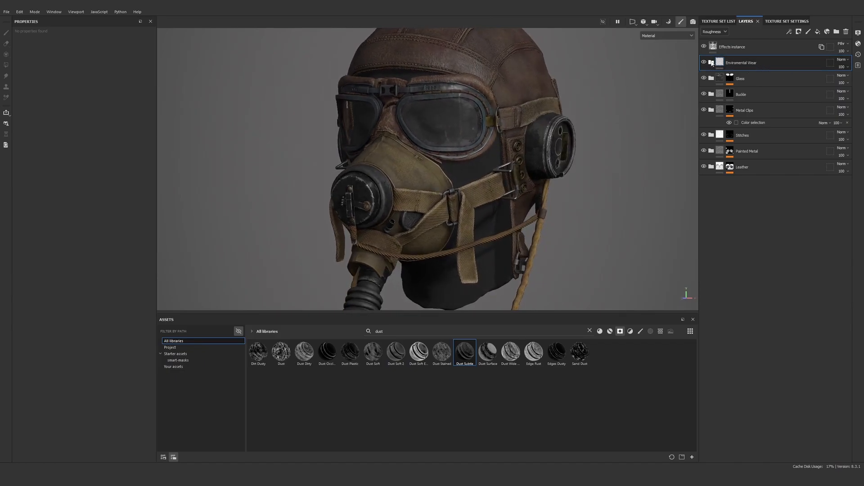
left_click(711, 63)
Examine the goggles from both sides and the front with the Enviromental Wear folder hidden and shown
left_click_drag(594, 130, 567, 96, "alt")
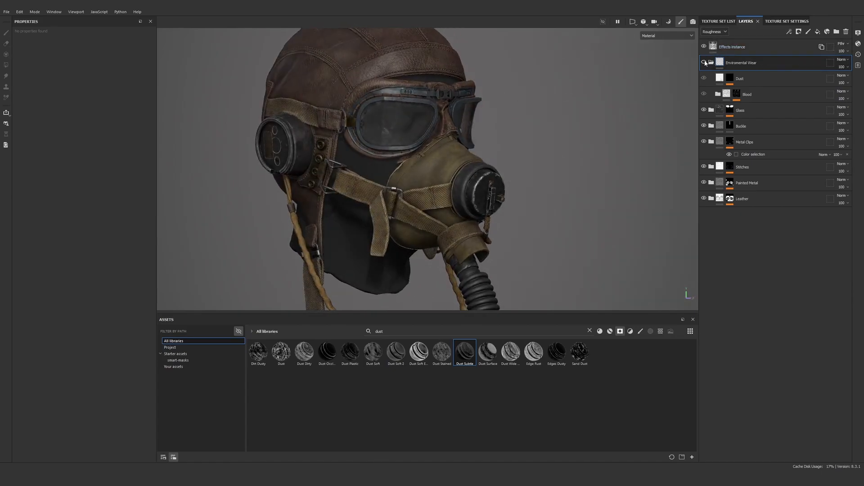
key("f")
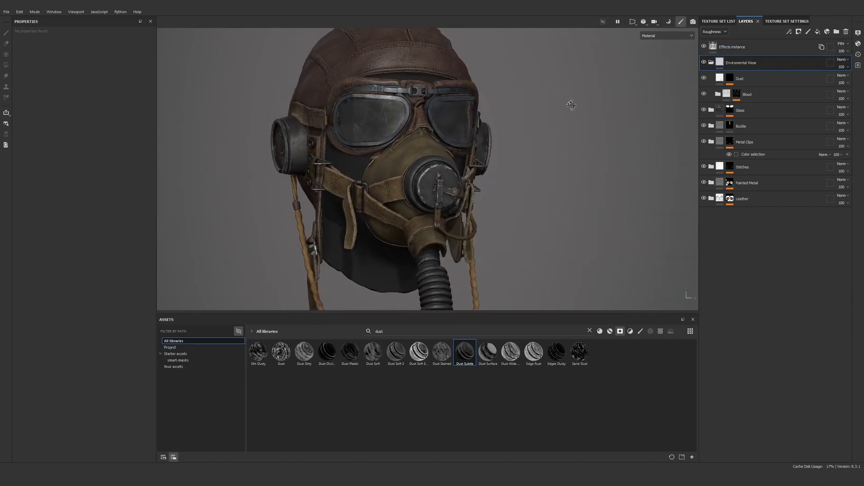
right_click_drag(454, 77, 502, 121, "alt")
left_click_drag(580, 142, 540, 147, "alt")
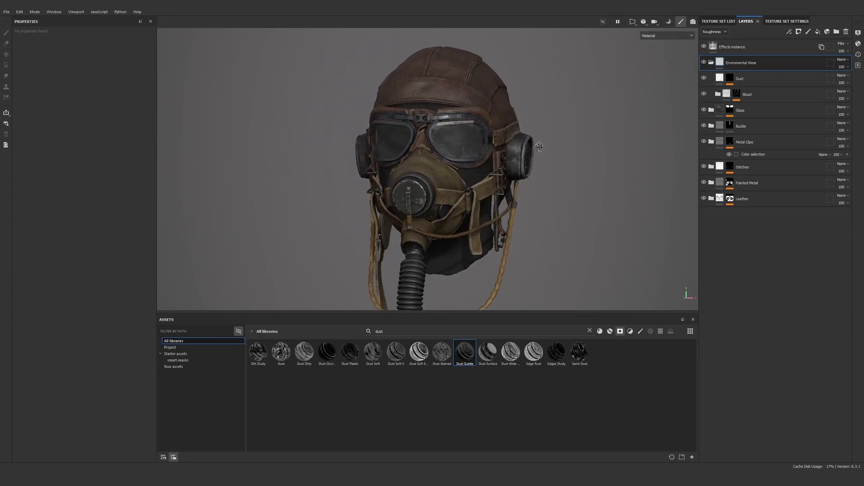
left_click_drag(484, 133, 524, 134, "alt")
right_click_drag(486, 128, 617, 262, "alt")
middle_click_drag(470, 151, 509, 142, "alt")
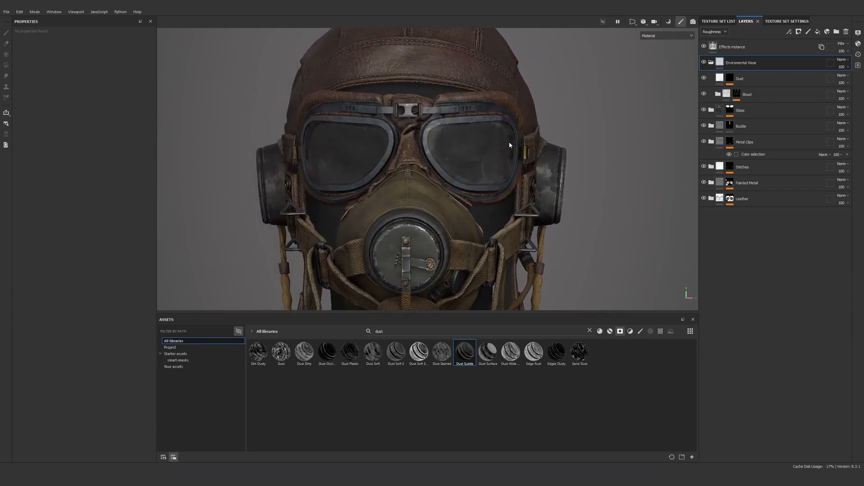
mouse_move(501, 143)
left_mouse_down("alt")
mouse_move(510, 140)
mouse_move(503, 135)
left_mouse_up("alt")
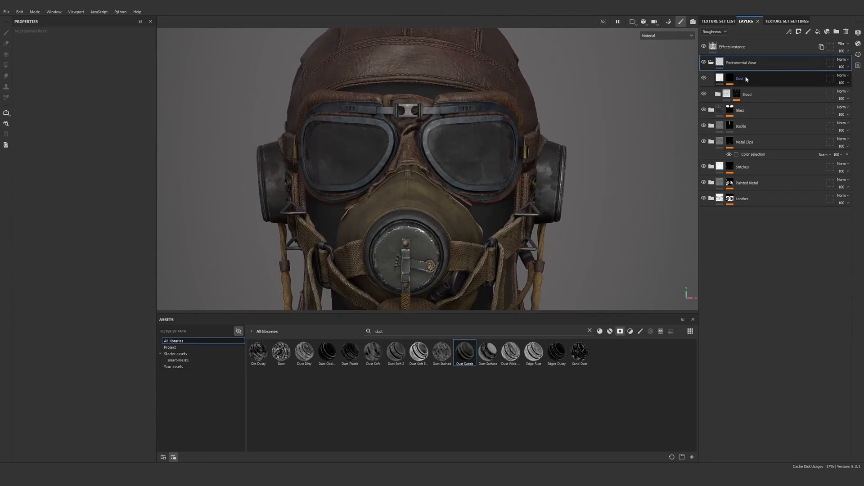
Paint black on the Blood mask's Paint effect to remove blood from the goggle lens
left_click(737, 93)
left_click(789, 32)
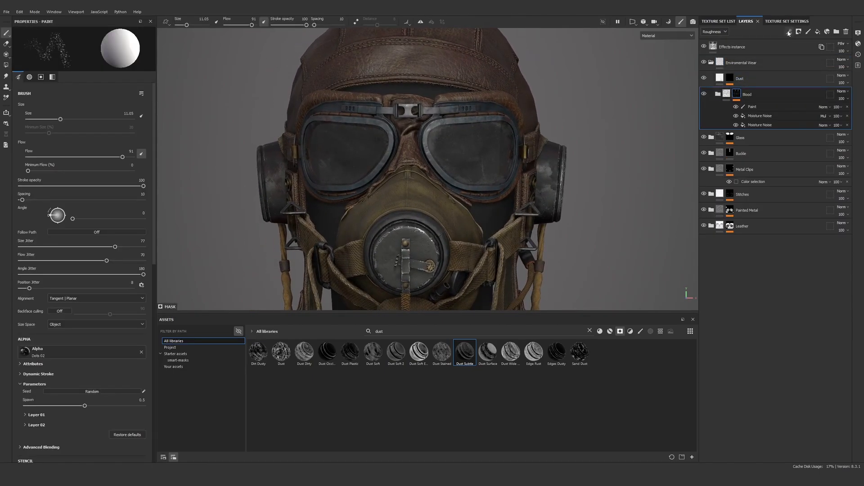
left_click(770, 109)
right_click_drag(536, 117, 560, 153, "alt")
left_click_drag(560, 155, 499, 180, "alt")
mouse_move(499, 180)
right_mouse_down("alt")
mouse_move(529, 247)
mouse_move(521, 230)
right_mouse_up("alt")
key("x")
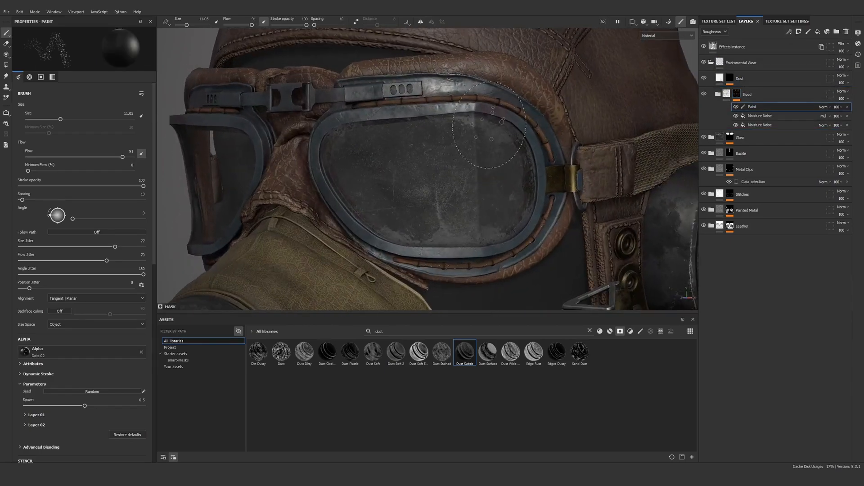
right_click_drag(489, 112, 476, 111, "ctrl")
Examine the cleaned goggle lenses and the whole helmet from the front
right_click_drag(638, 203, 574, 131, "alt")
left_click_drag(574, 131, 614, 133, "alt")
right_click_drag(614, 134, 657, 133, "shift")
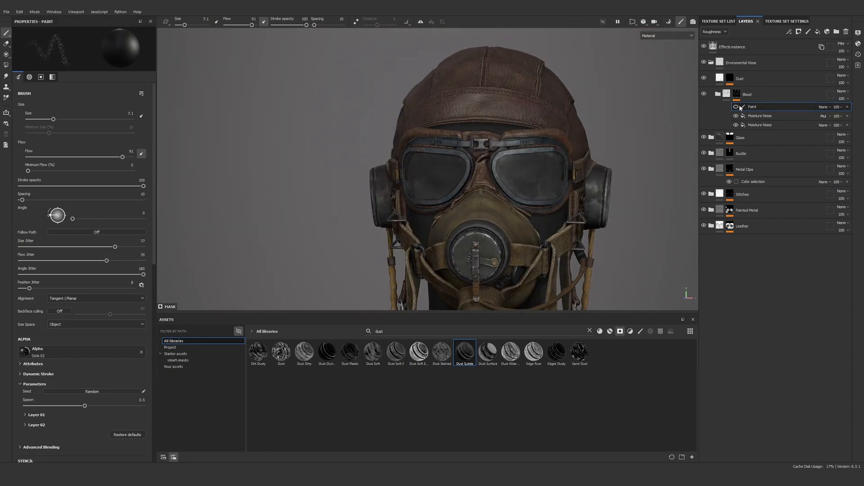
middle_click_drag(662, 136, 667, 106, "alt")
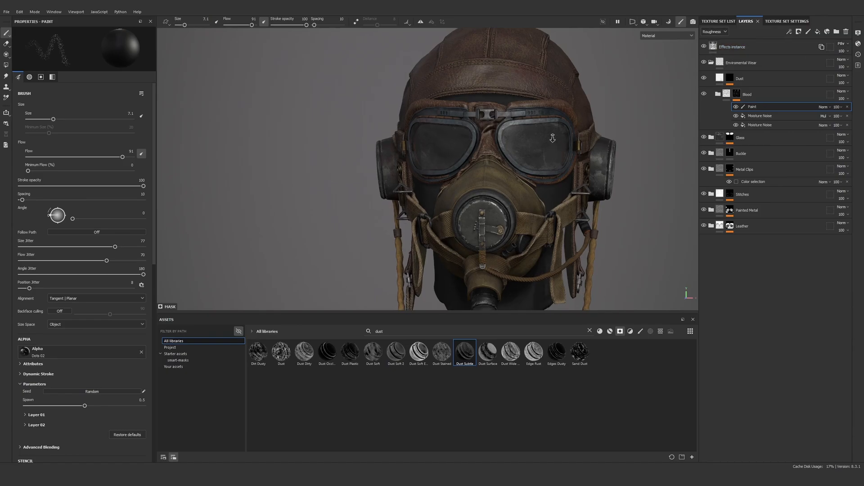
left_click_drag(572, 140, 563, 124, "alt")
left_click_drag(462, 157, 472, 126, "alt")
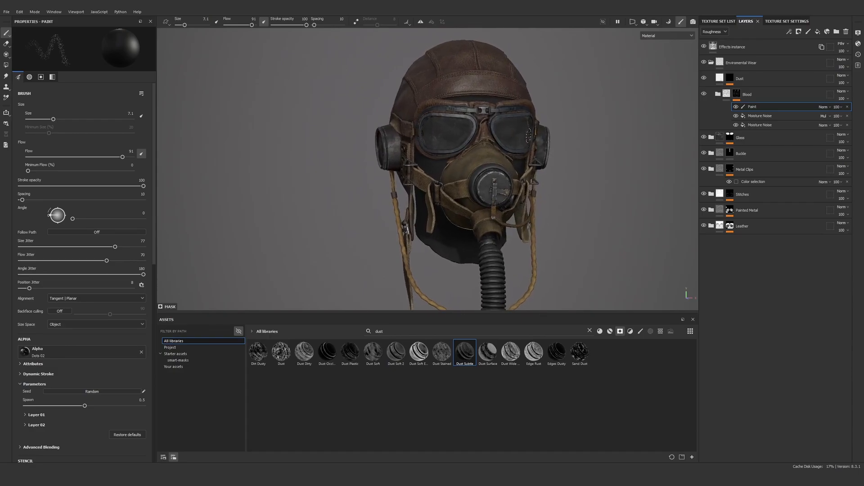
Rearrange the docked panels so Layers comes first, followed by Texture Set Settings and Texture Set List
double_click(782, 21)
left_click_drag(751, 30, 710, 22)
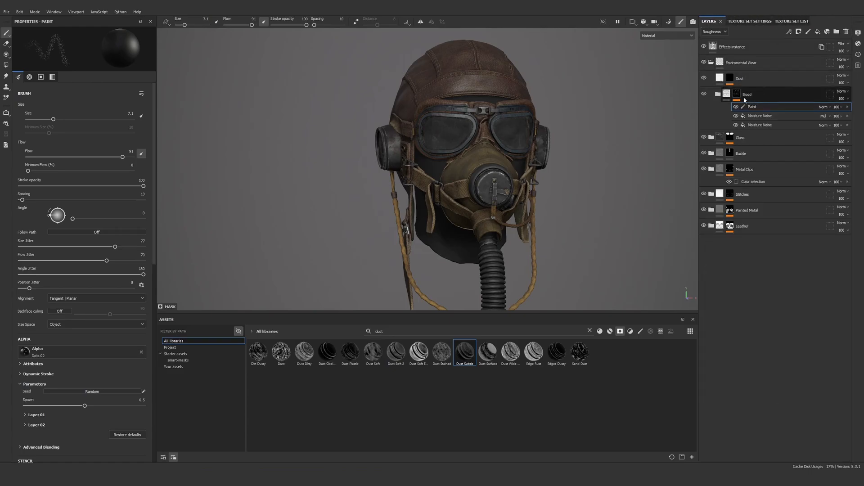
scroll(523, 155, "up", 3)
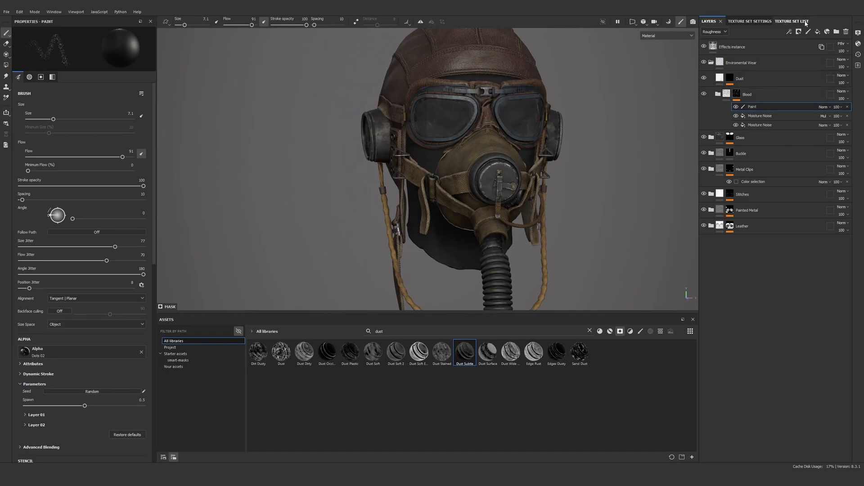
Make Mask the active texture set, paste the Enviromental Wear folder above Metal Grid and expand it
left_click(806, 22)
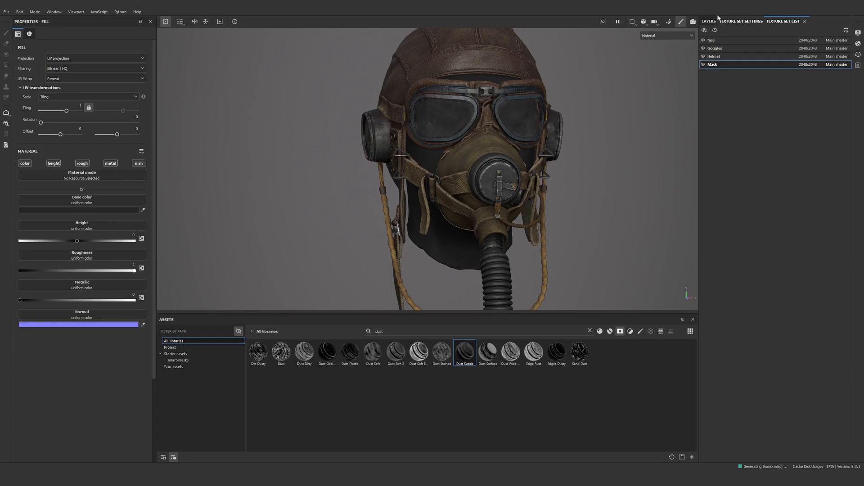
left_click(713, 21)
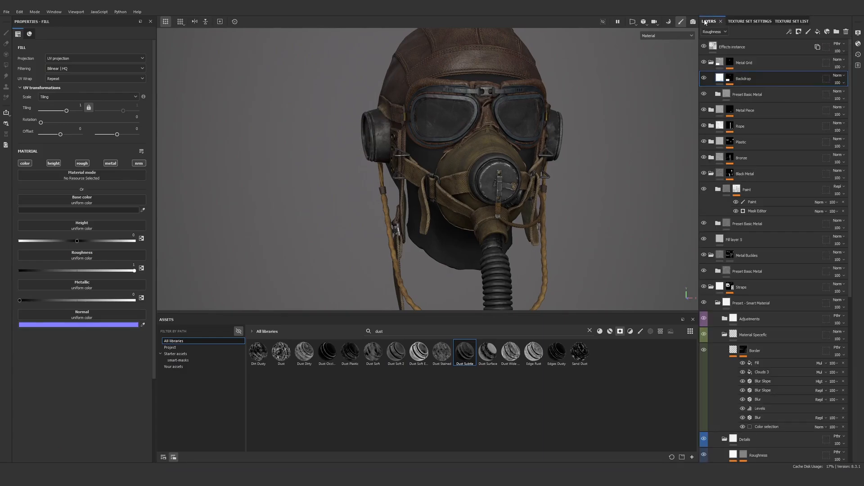
left_click(745, 64)
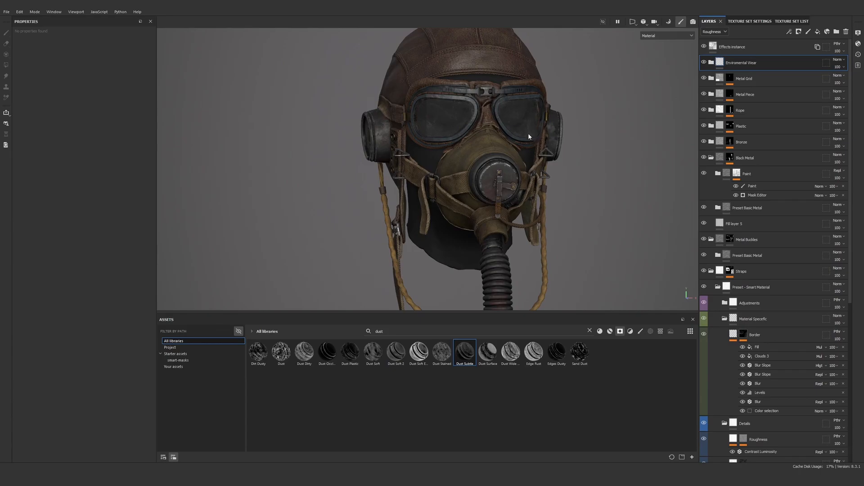
left_click_drag(530, 135, 537, 140, "alt")
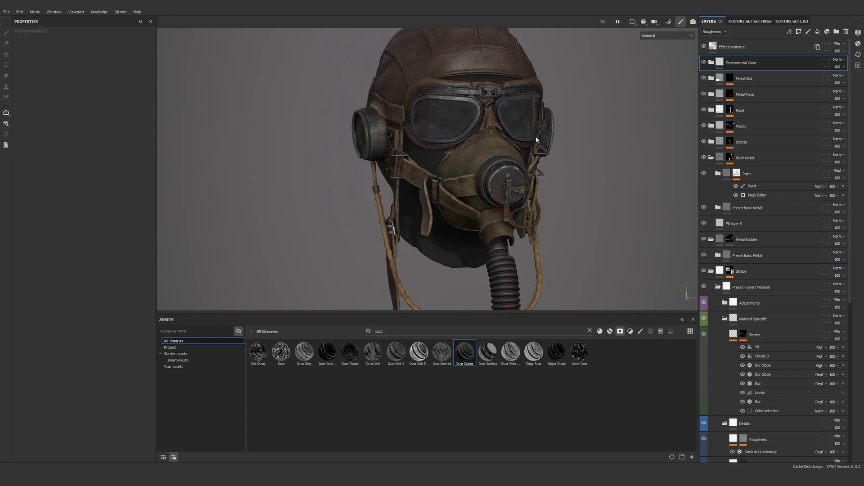
right_click_drag(537, 139, 527, 176, "alt")
left_click(711, 63)
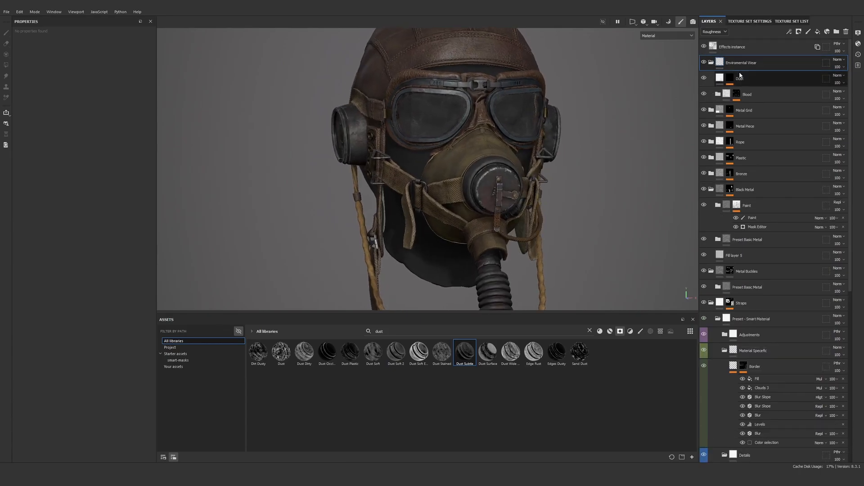
Select the Paint effect in the Blood mask and choose the Dirt 1 brush from the unfiltered brush library
left_click(737, 94)
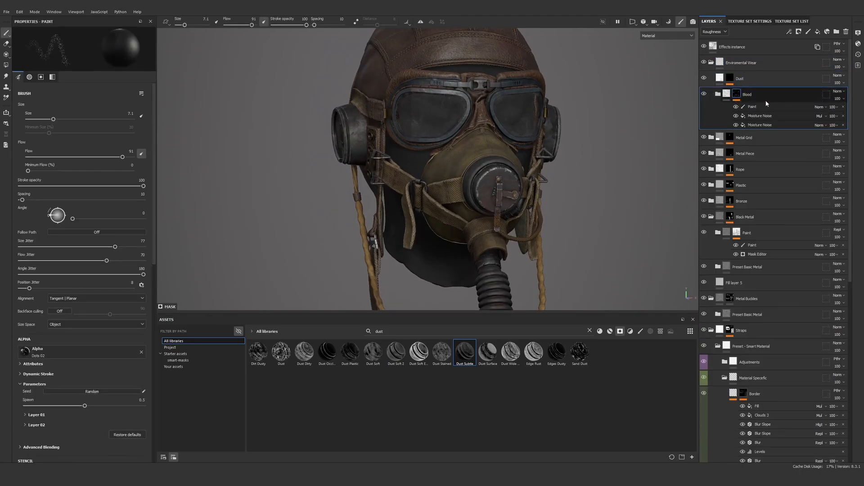
left_click(752, 108)
scroll(517, 174, "up", 2)
left_click(640, 331)
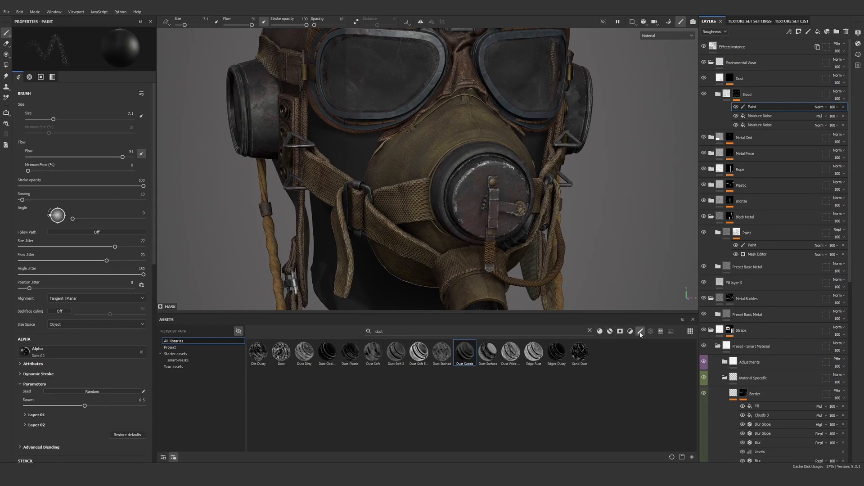
left_click(588, 331)
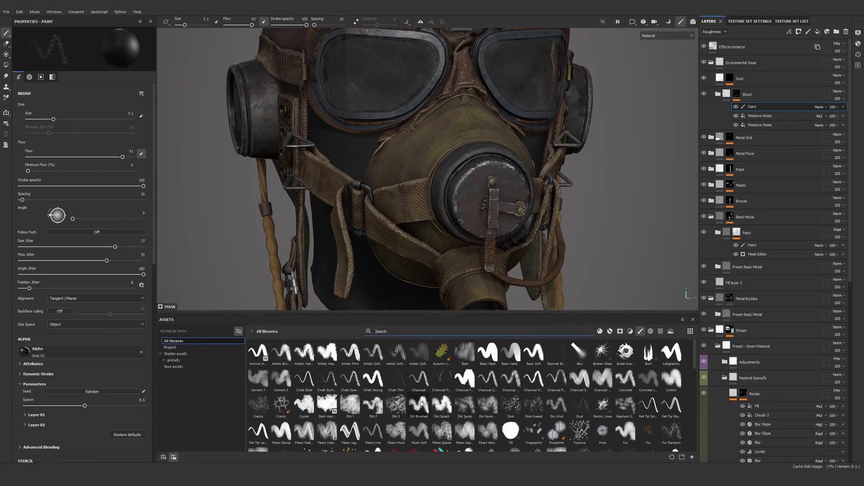
left_click(350, 404)
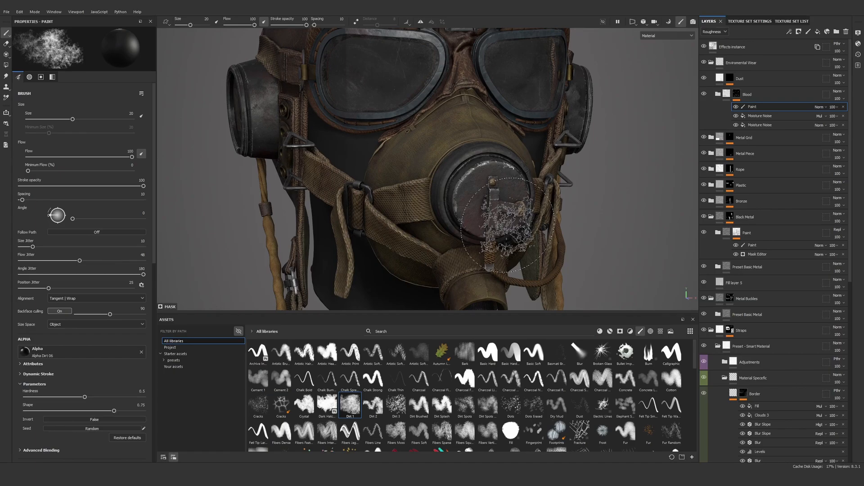
Paint blood off the gas mask's round front cap with the black Dirt 1 brush, reducing its size to 13.04 and setting hardness to 0.55
mouse_move(504, 198)
right_mouse_down("shift")
mouse_move(522, 191)
mouse_move(481, 220)
right_mouse_up("shift")
mouse_move(480, 225)
left_mouse_down("alt")
mouse_move(484, 198)
mouse_move(506, 228)
mouse_move(513, 216)
mouse_move(481, 244)
mouse_move(522, 222)
mouse_move(540, 237)
left_mouse_up("alt")
scroll(534, 203, "down", 5)
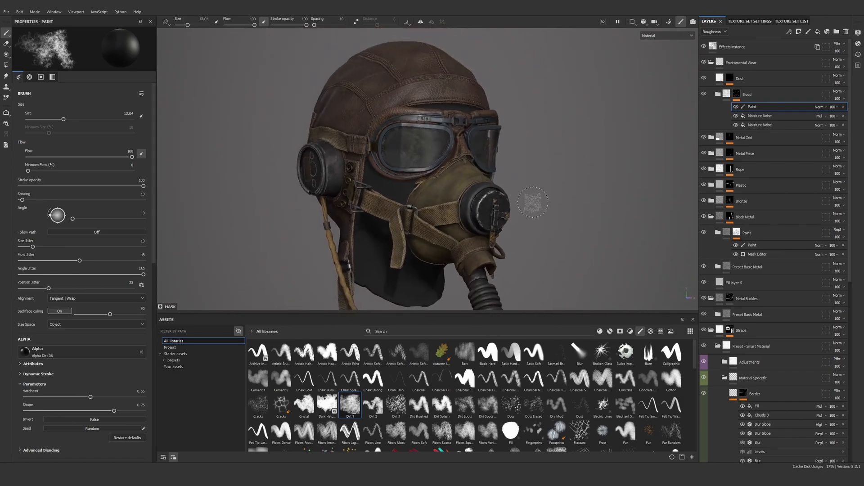
middle_click_drag(525, 231, 549, 162, "alt")
scroll(542, 158, "down", 2)
scroll(504, 189, "up", 8)
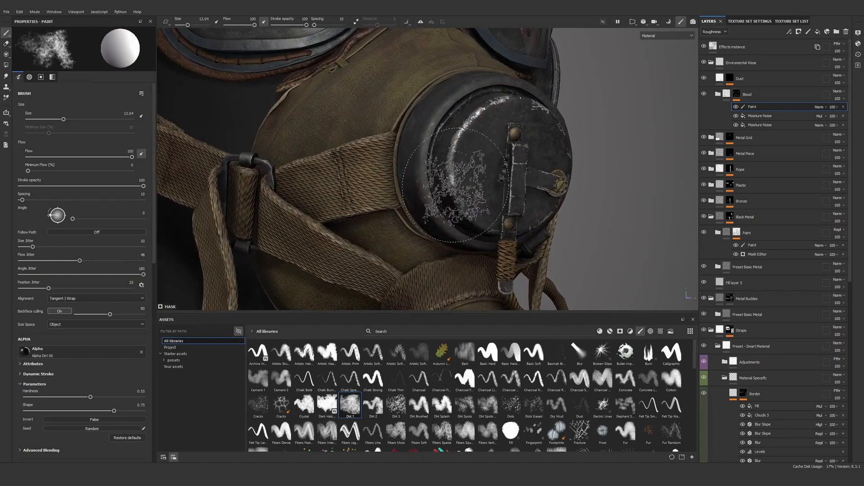
Set the brush size to 4.22, flow to 37 and stroke opacity to 46
left_click_drag(132, 156, 66, 157)
left_click_drag(59, 116, 47, 119)
left_click_drag(144, 185, 77, 186)
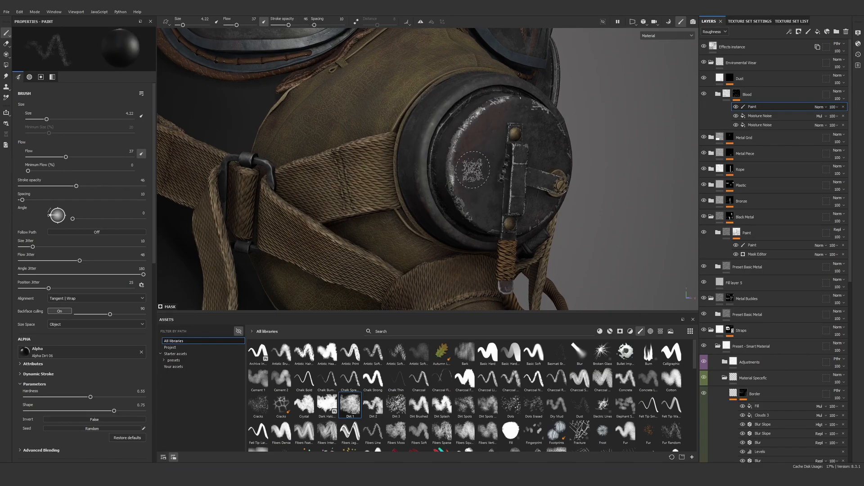
Switch the brush to white and paint subtle blood onto the gas mask's leather beside the front cap, enlarging the brush to 8.38
scroll(517, 133, "down", 5)
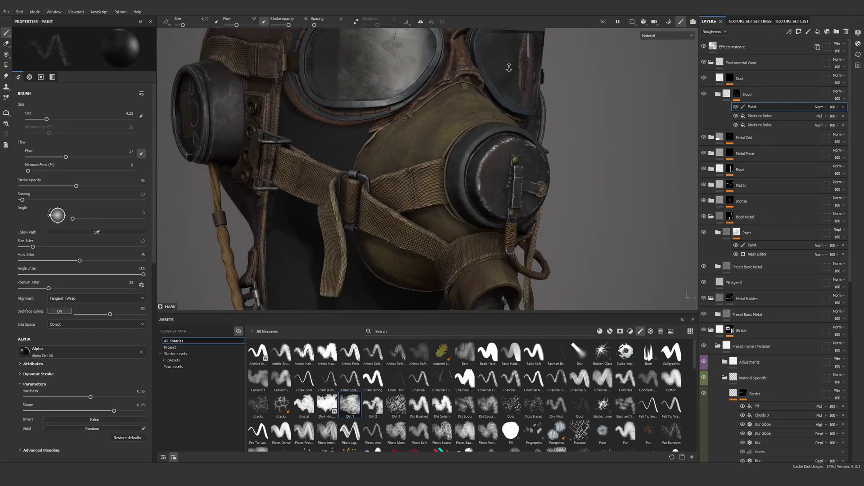
right_click_drag(526, 188, 530, 227, "alt")
left_click_drag(492, 160, 556, 154, "alt")
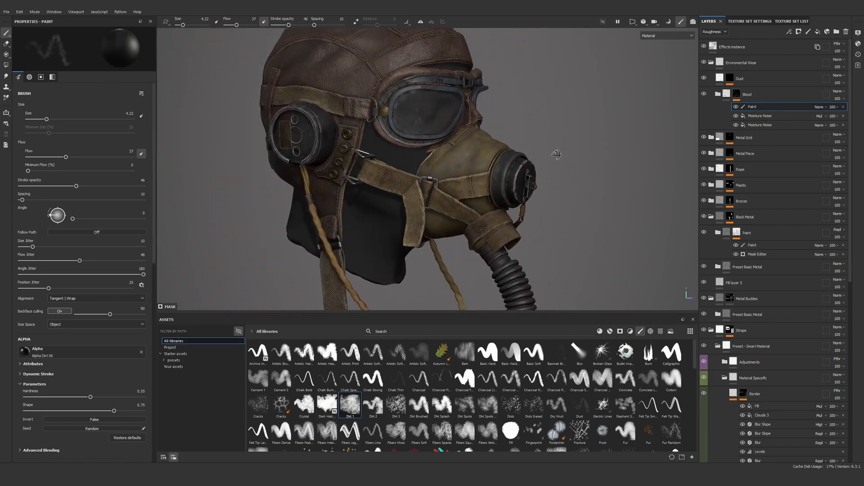
right_click_drag(558, 302, 485, 193, "alt")
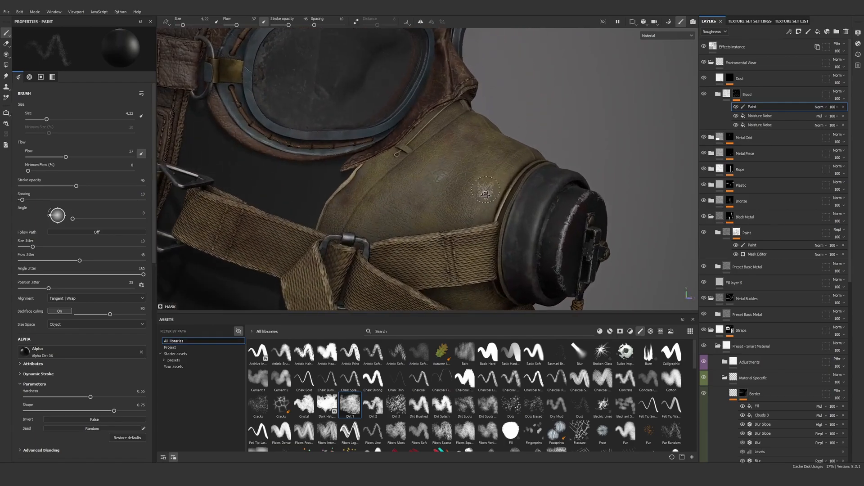
left_click_drag(485, 190, 492, 190, "alt")
key("x")
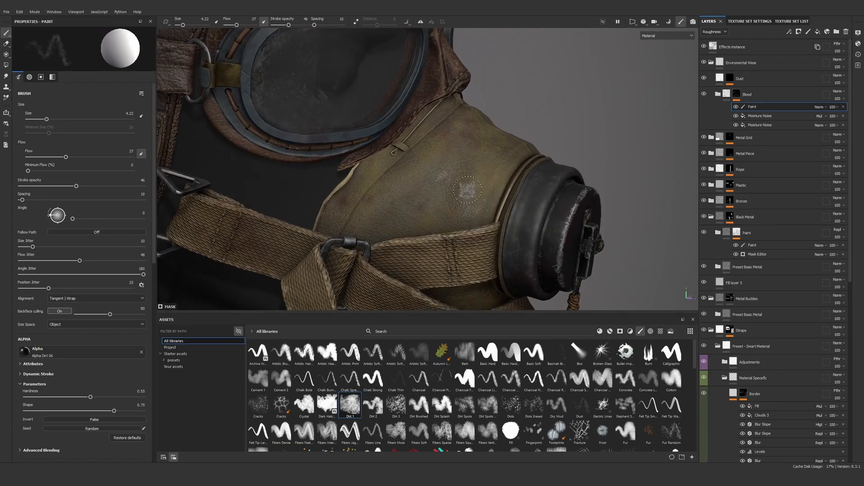
right_click_drag(470, 189, 485, 186, "ctrl")
left_click_drag(496, 229, 467, 168, "alt")
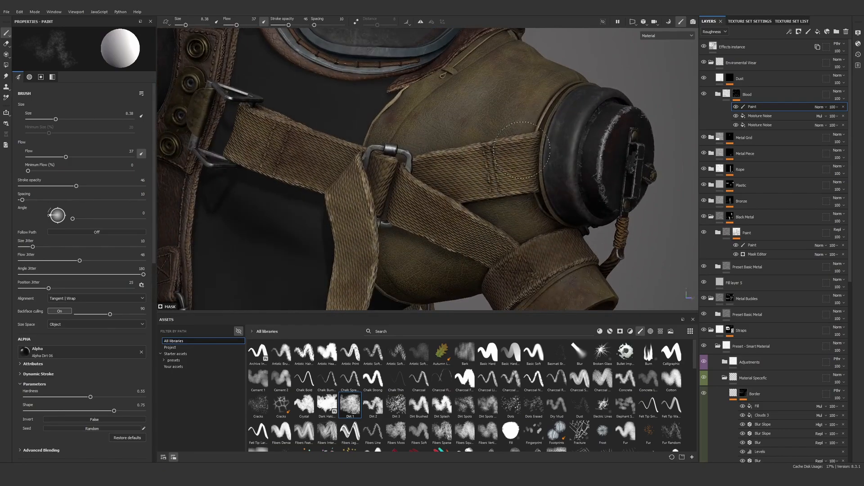
Compare the whole model with the Enviromental Wear folder hidden and shown, and save the project
scroll(493, 139, "down", 10)
left_click_drag(510, 131, 492, 153, "alt")
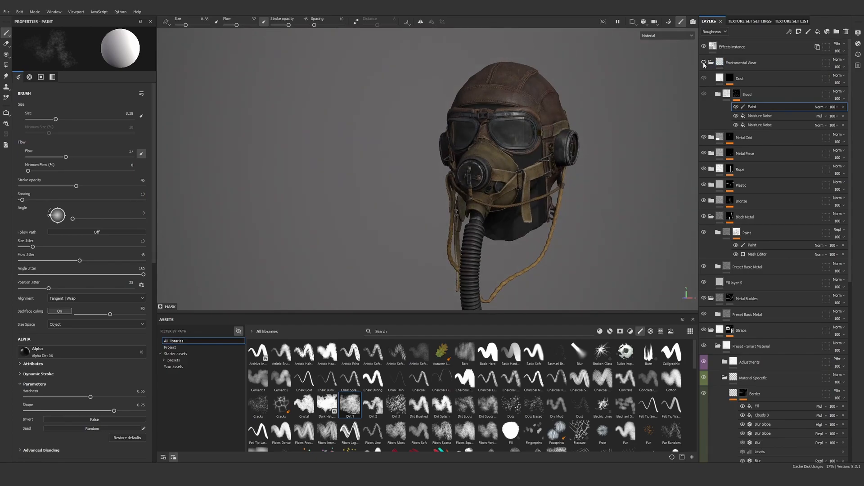
left_click_drag(494, 162, 490, 131, "alt")
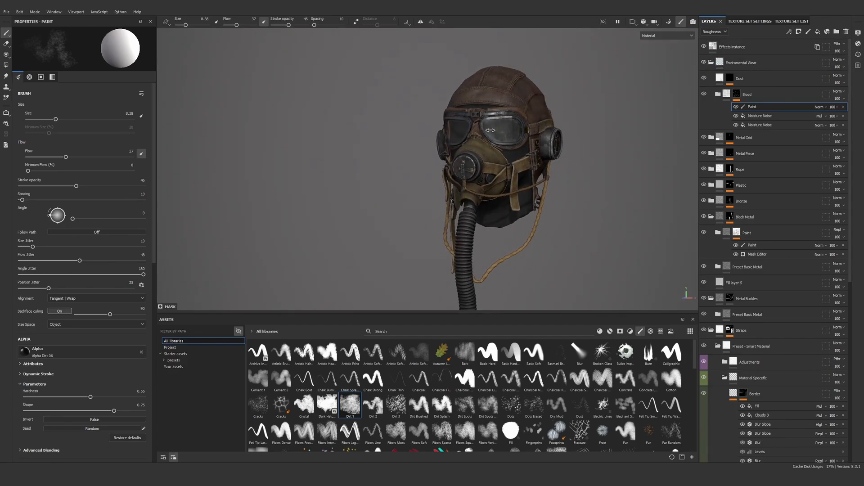
key("ctrl+s")
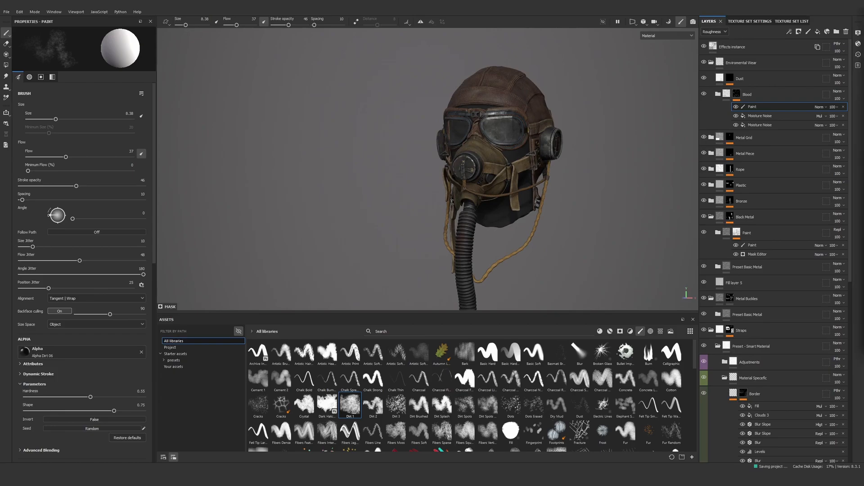